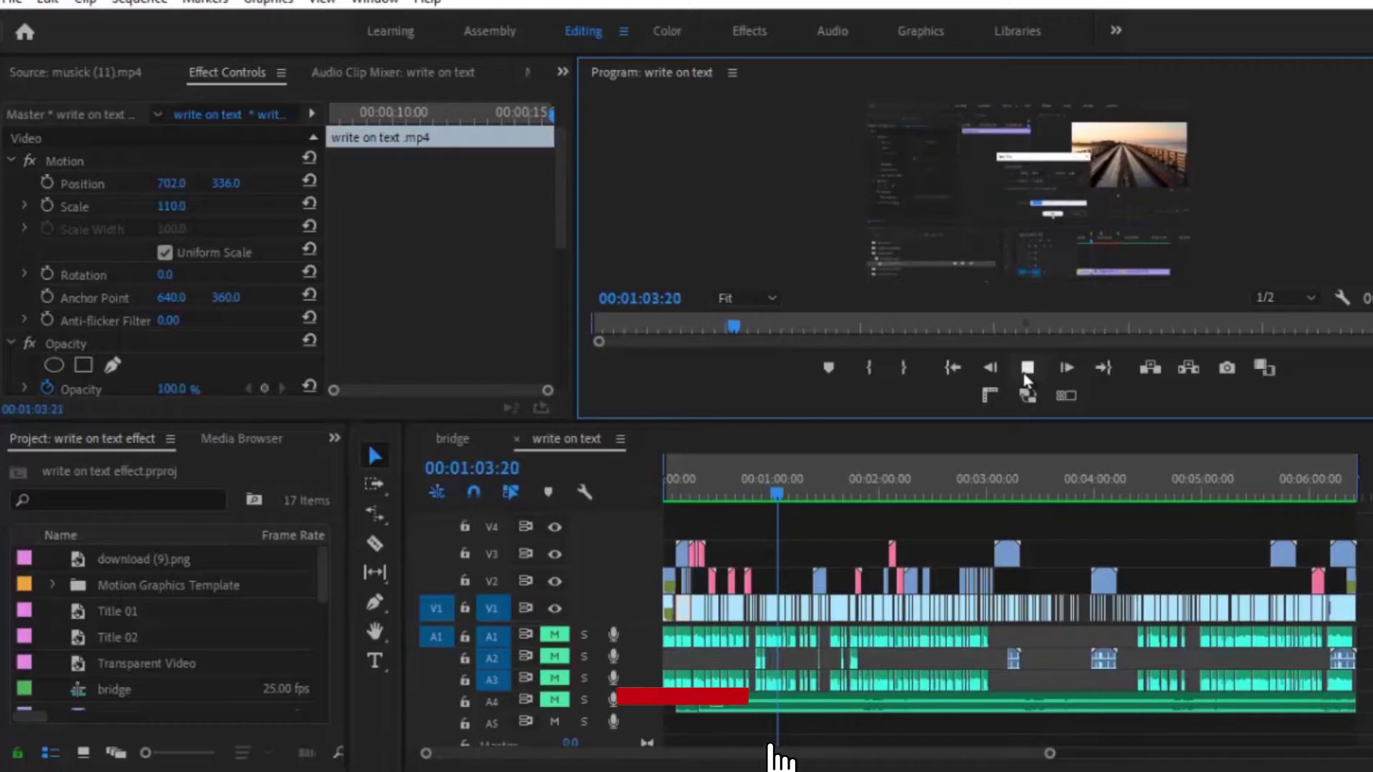
# - Stop playback and marquee-select the V1–V4 video clips up to about 3:20 on the write on text timeline
pyautogui.click(1025, 375)
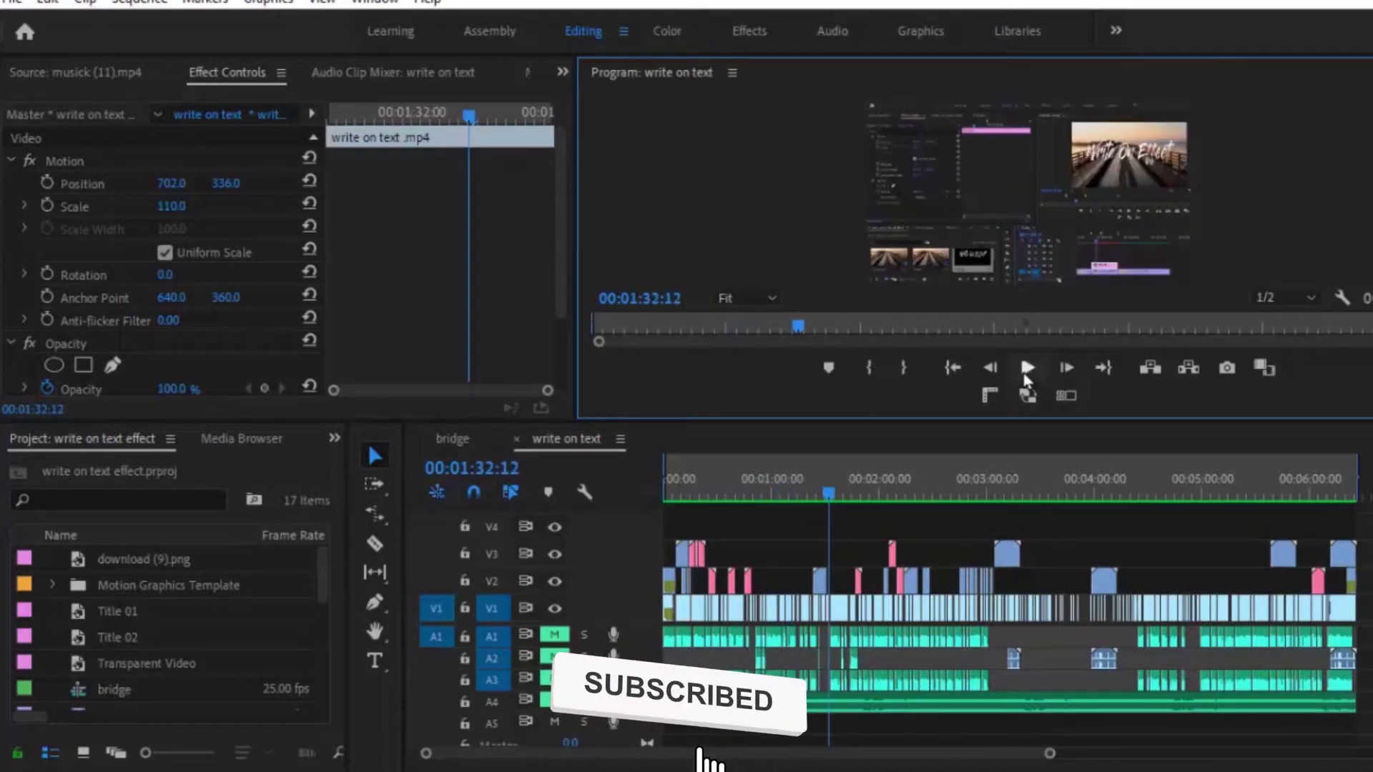
pyautogui.moveTo(1017, 510); pyautogui.dragTo(773, 608)
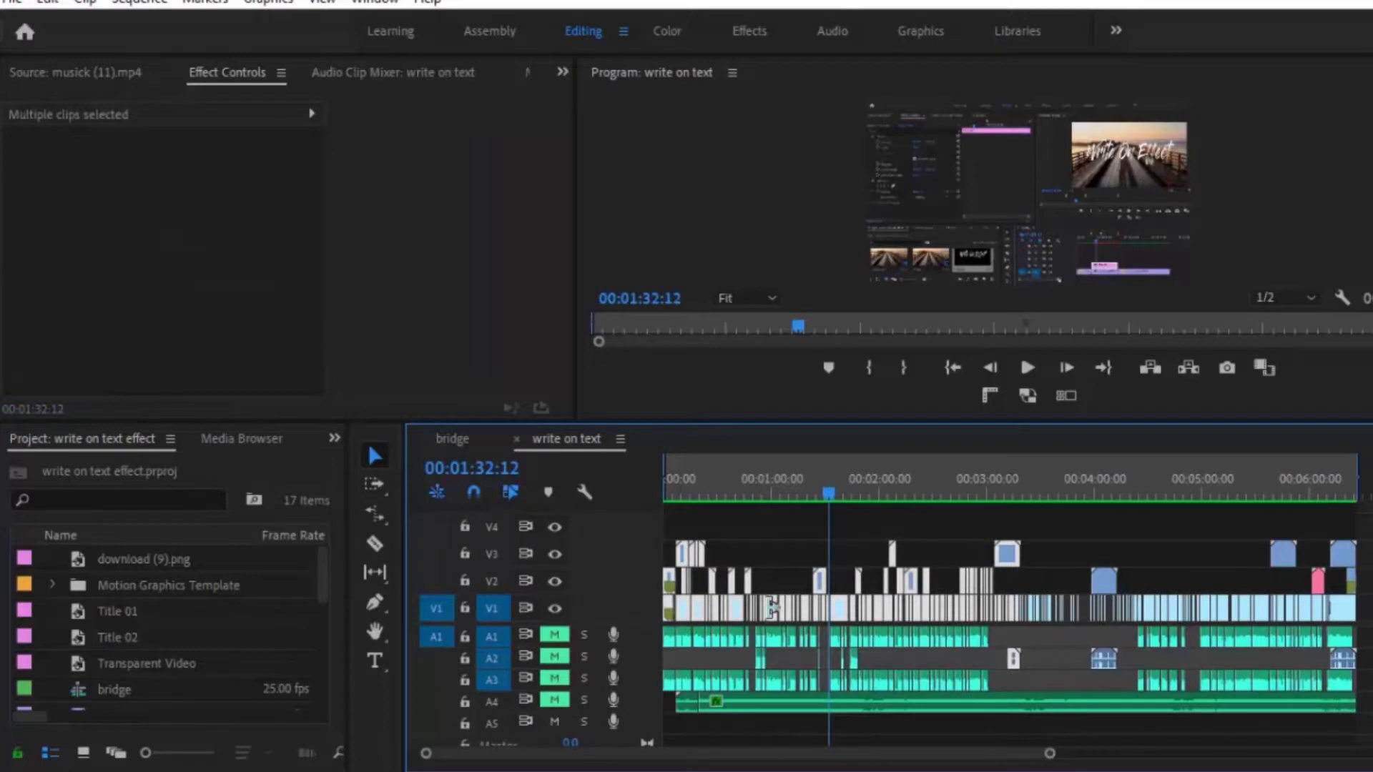
# - Nest the selected clips under the default name 'Nested Sequence 01' and select the new nested clip
pyautogui.rightClick(840, 613)
pyautogui.click(889, 469)
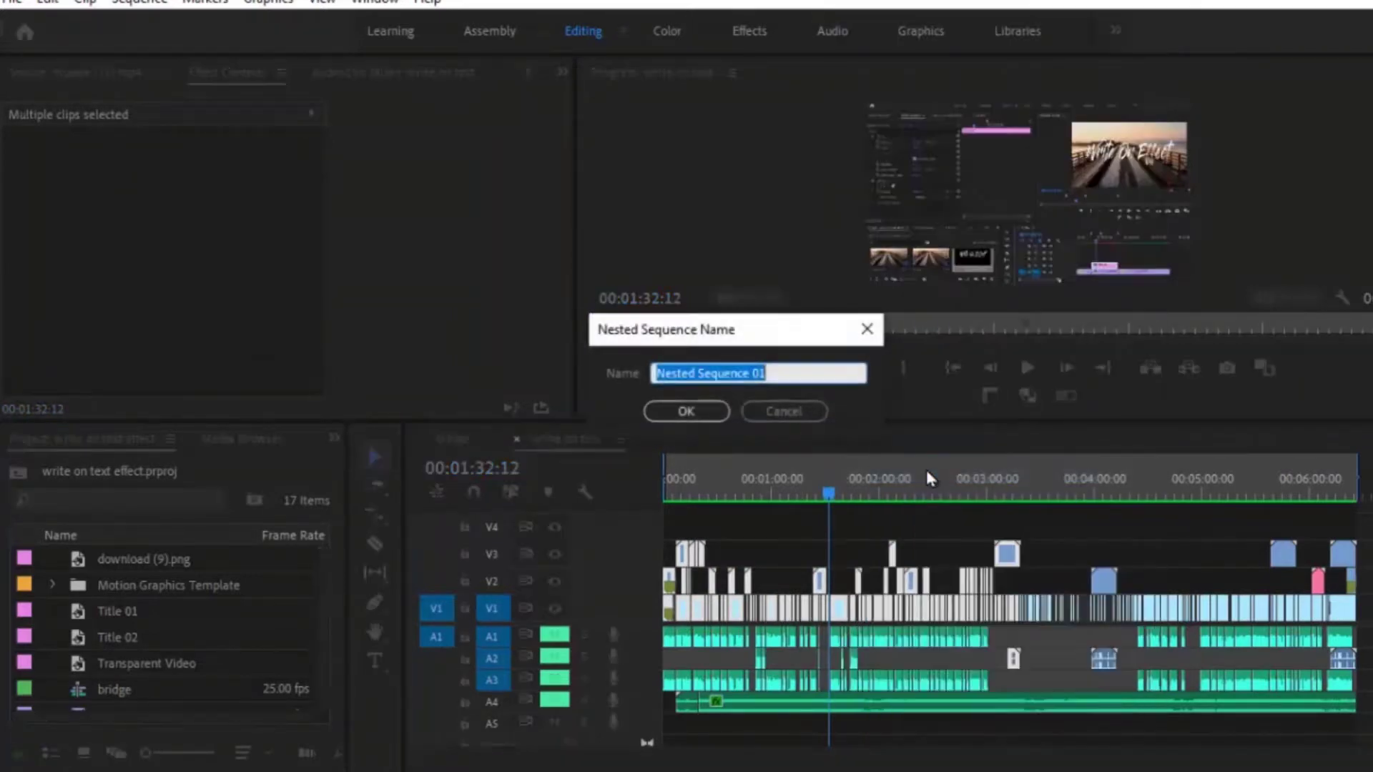
pyautogui.click(700, 412)
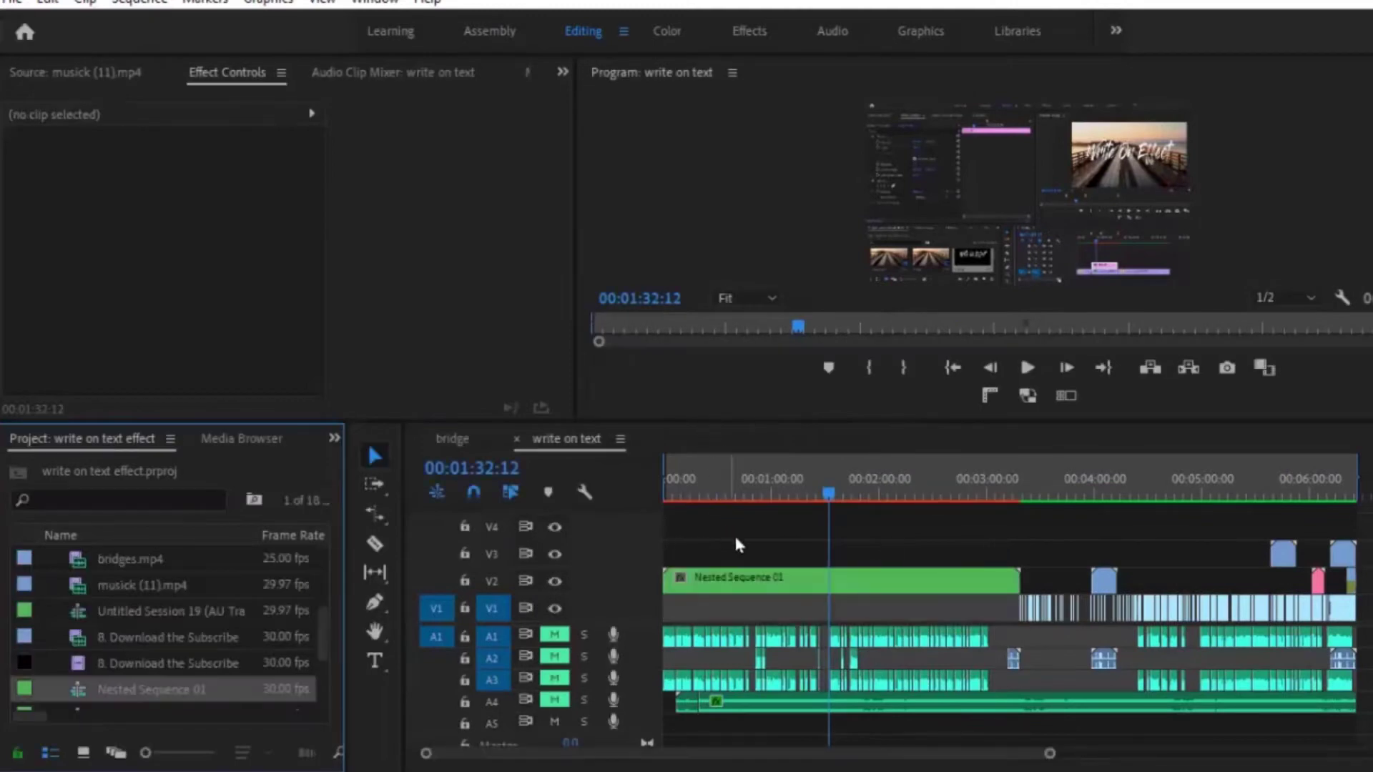
pyautogui.click(756, 576)
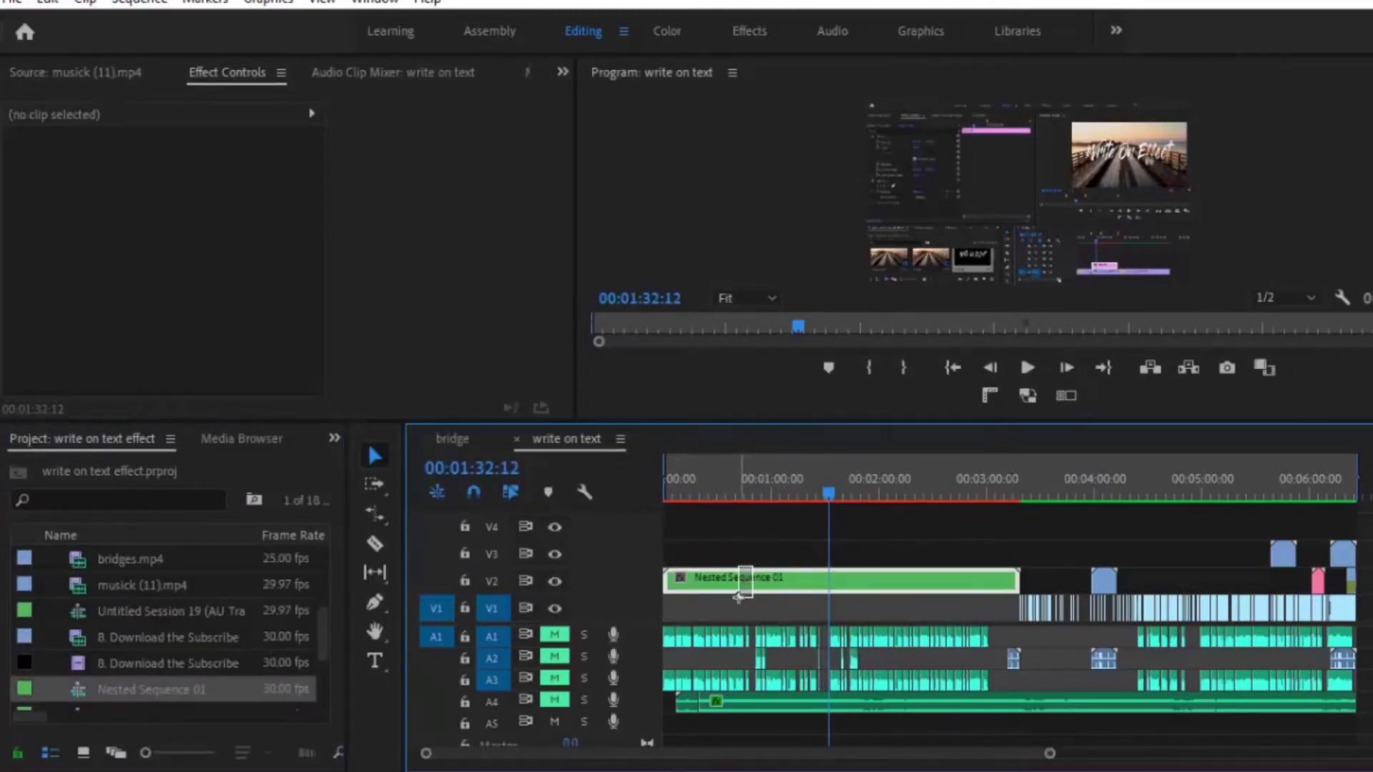
# - Open Nested Sequence 01, move the playhead to its start and extend the end of a V2 clip
pyautogui.doubleClick(751, 593)
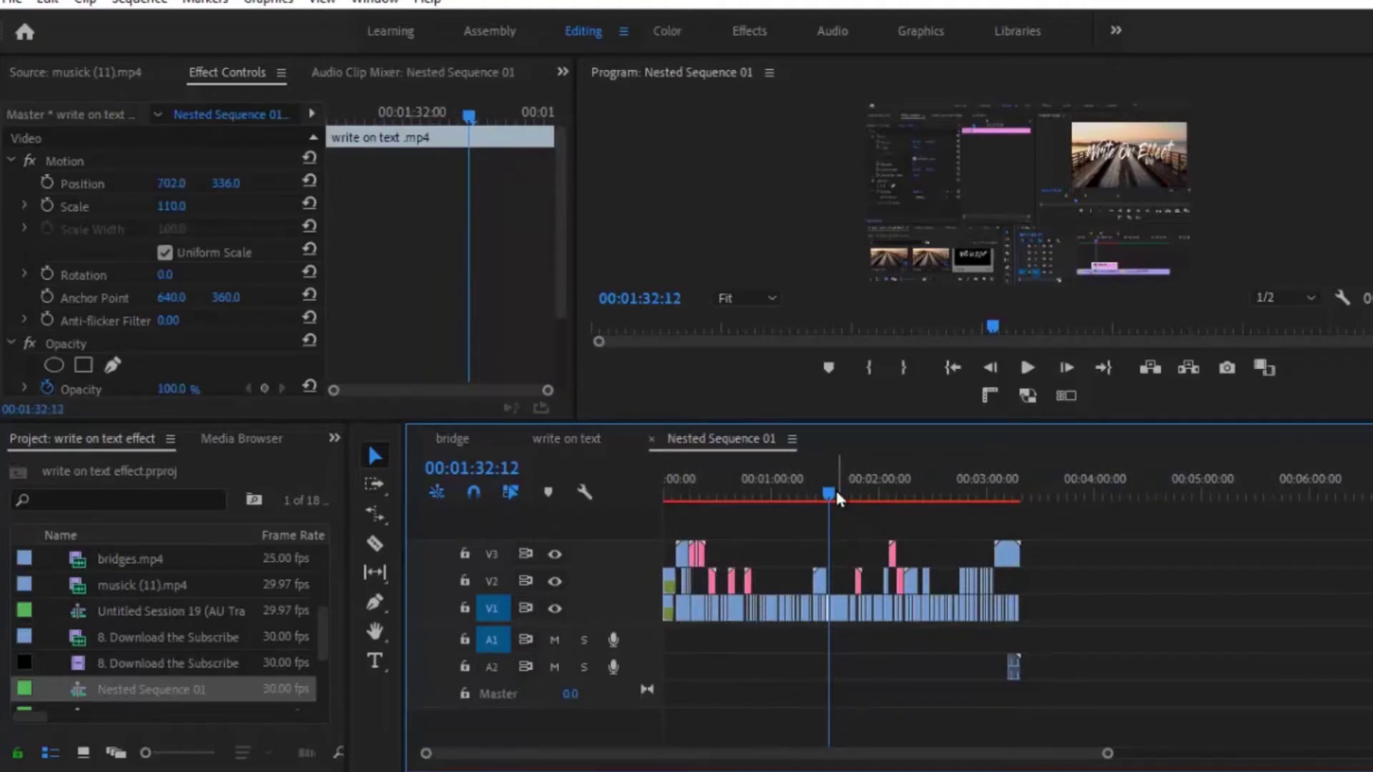
pyautogui.moveTo(829, 499); pyautogui.dragTo(764, 504)
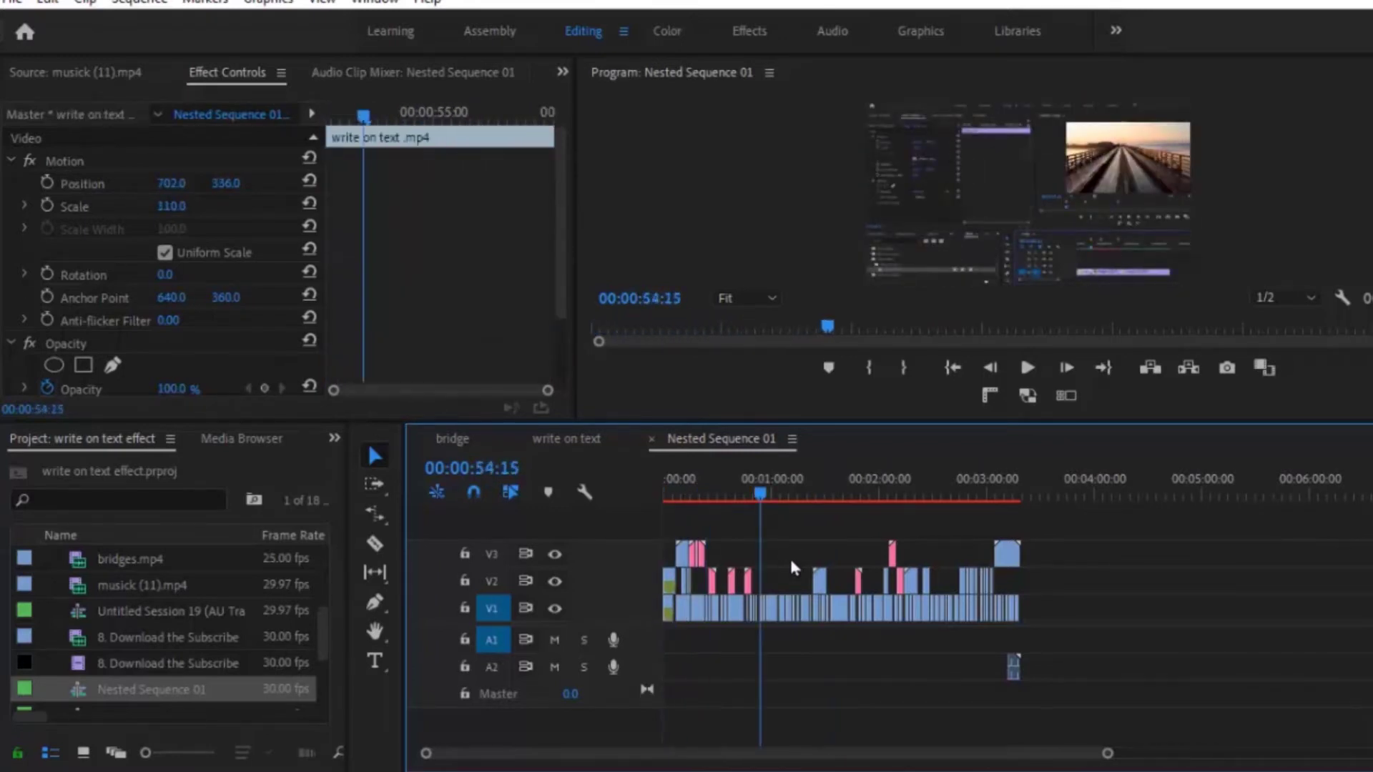
pyautogui.moveTo(827, 577); pyautogui.dragTo(850, 570)
# - Return to the write on text sequence and set the playhead to 01:20:17
pyautogui.click(581, 437)
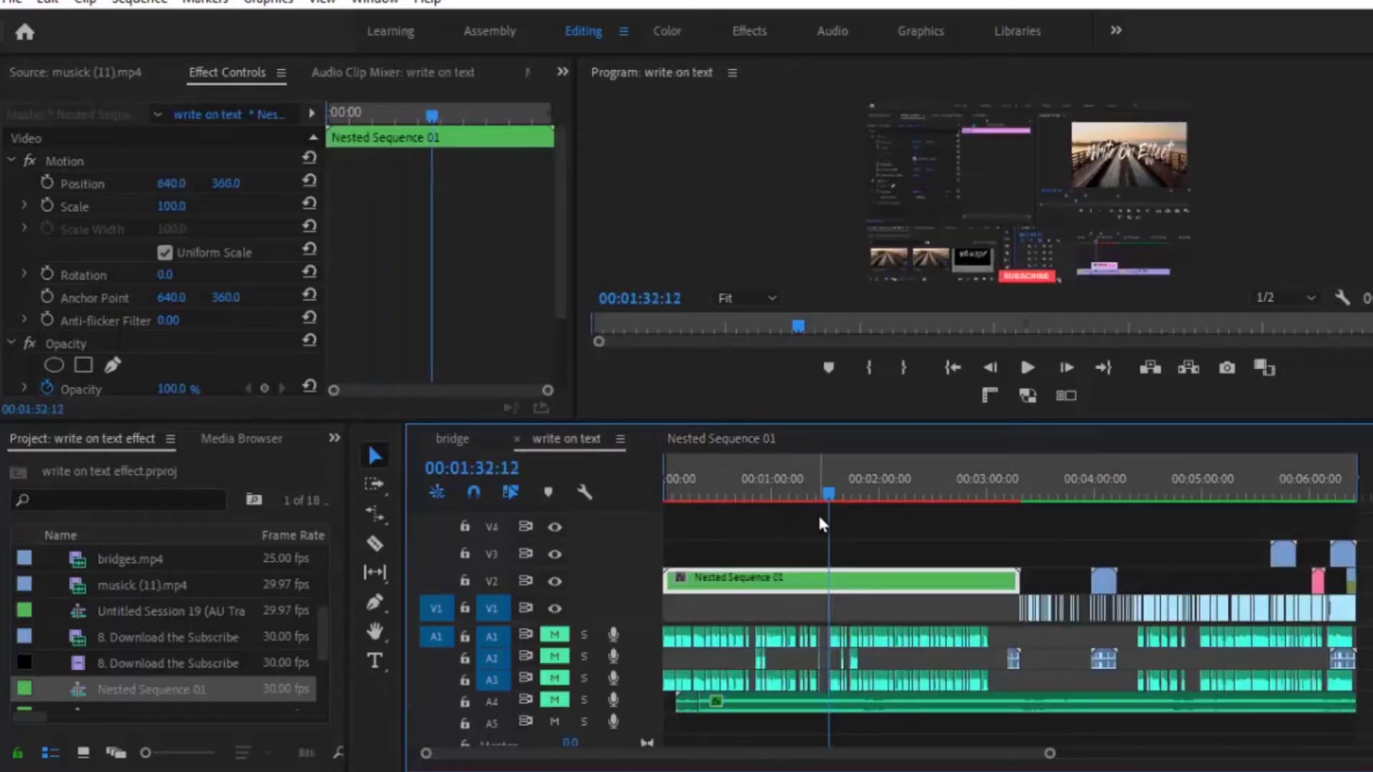
pyautogui.moveTo(829, 497); pyautogui.dragTo(771, 493)
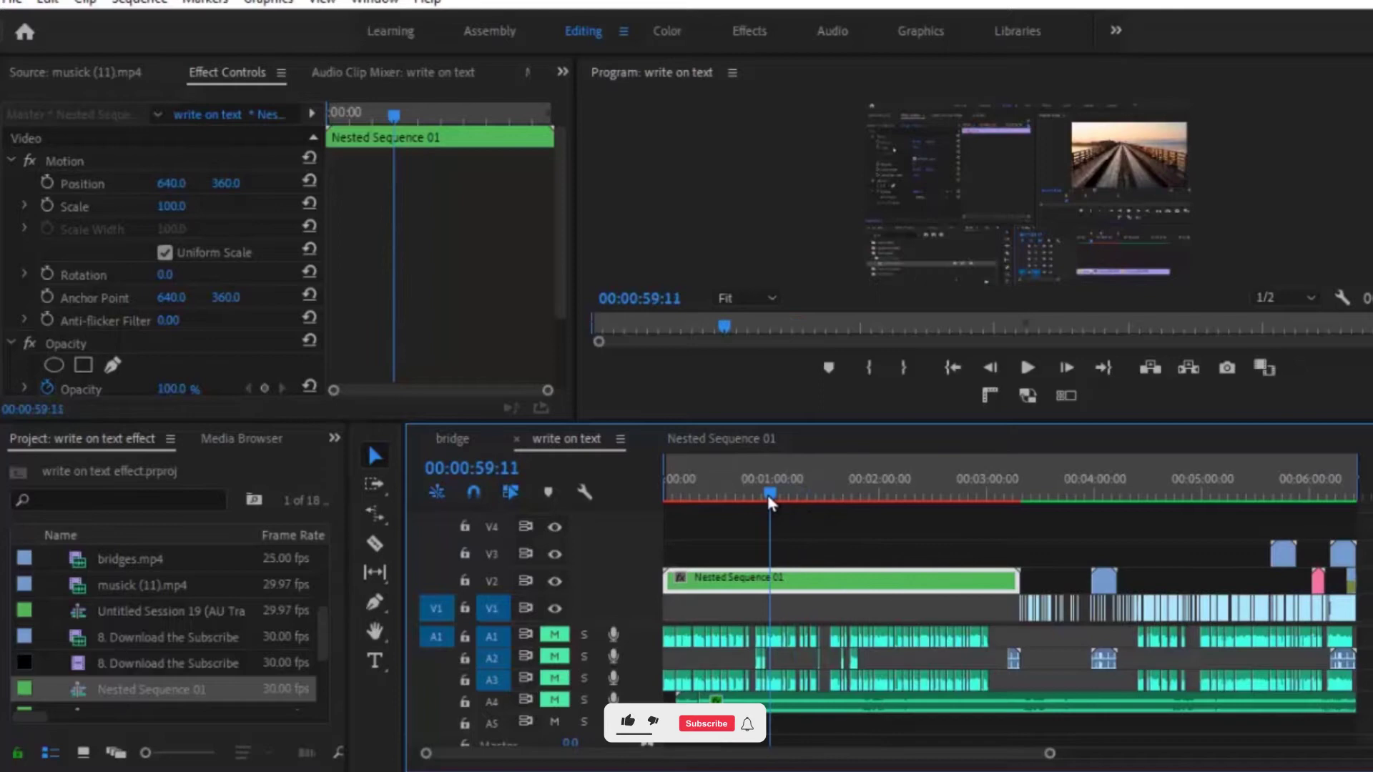
pyautogui.click(808, 493)
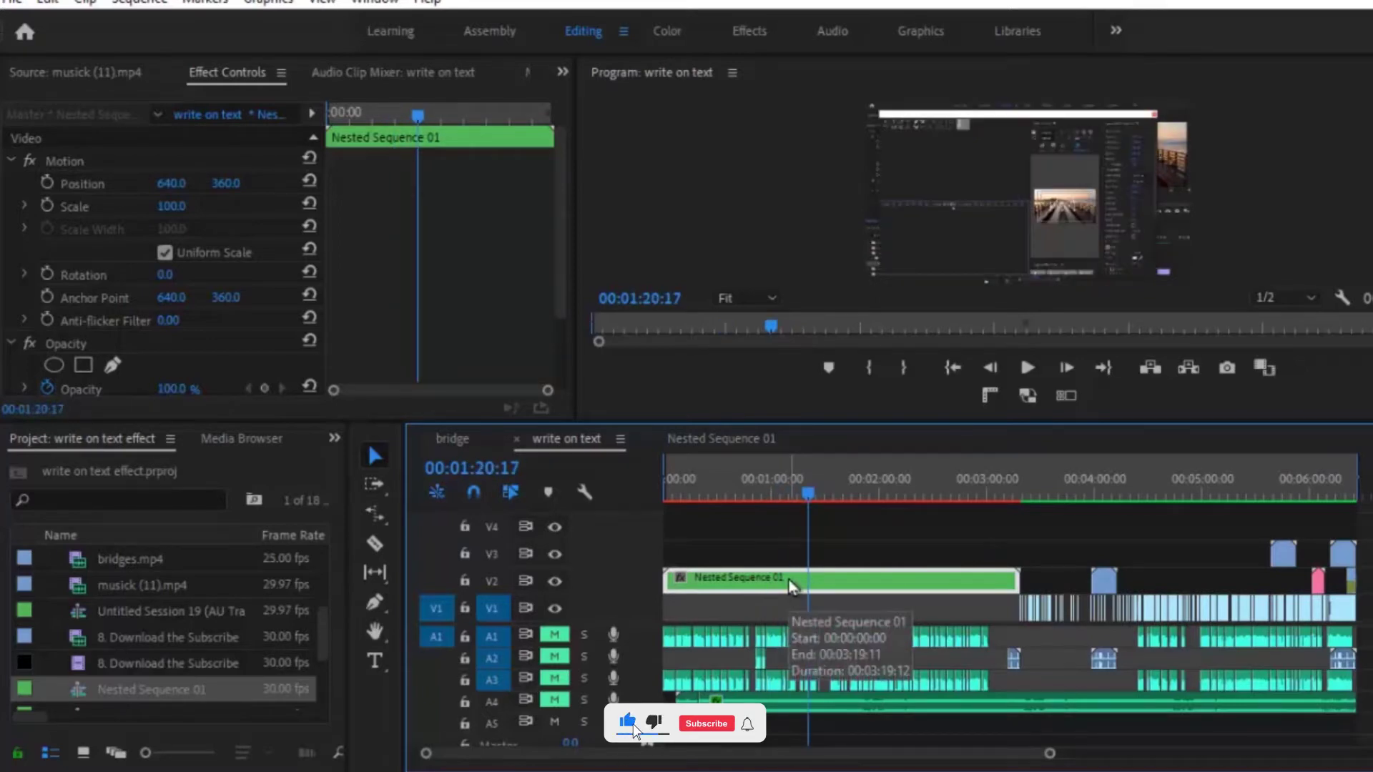
# - Reopen Nested Sequence 01 and switch between its tab and the write on text timeline
pyautogui.doubleClick(791, 585)
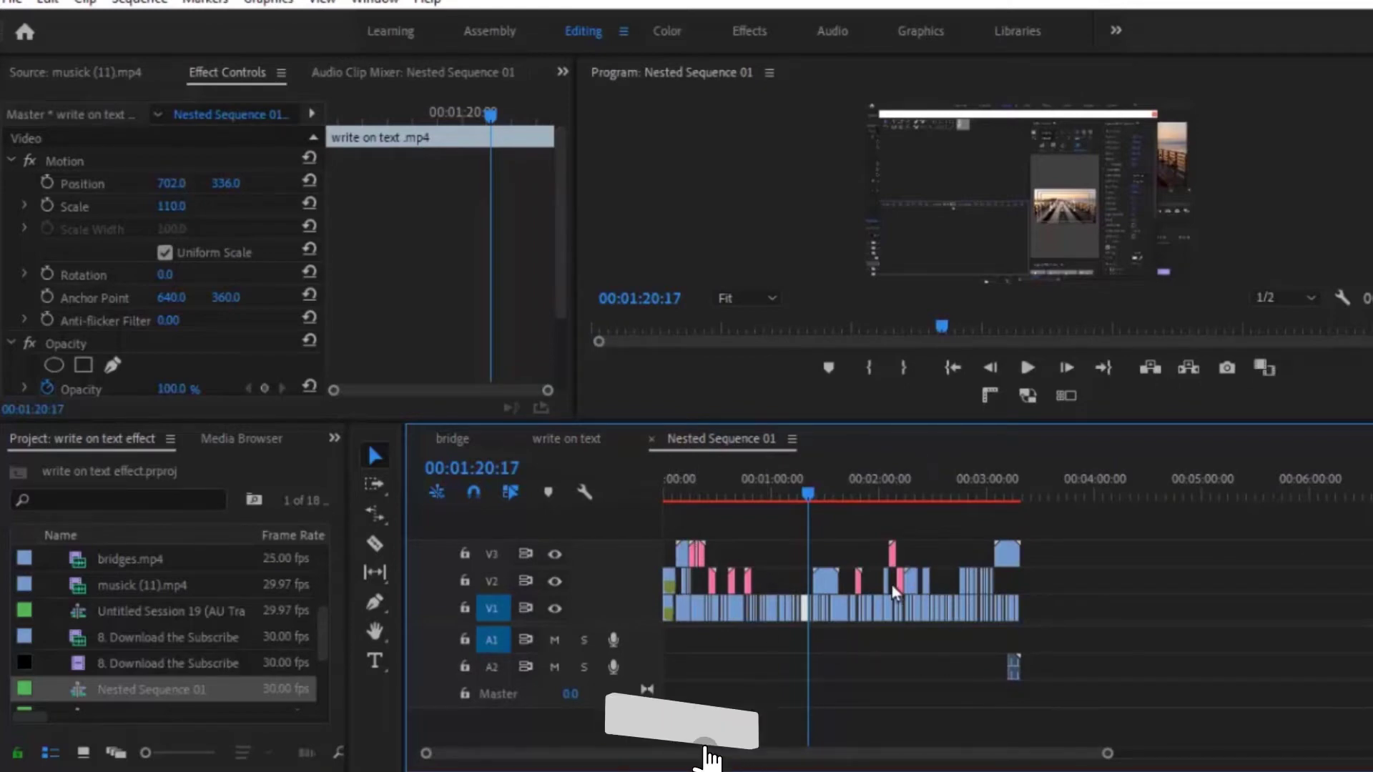
pyautogui.click(567, 439)
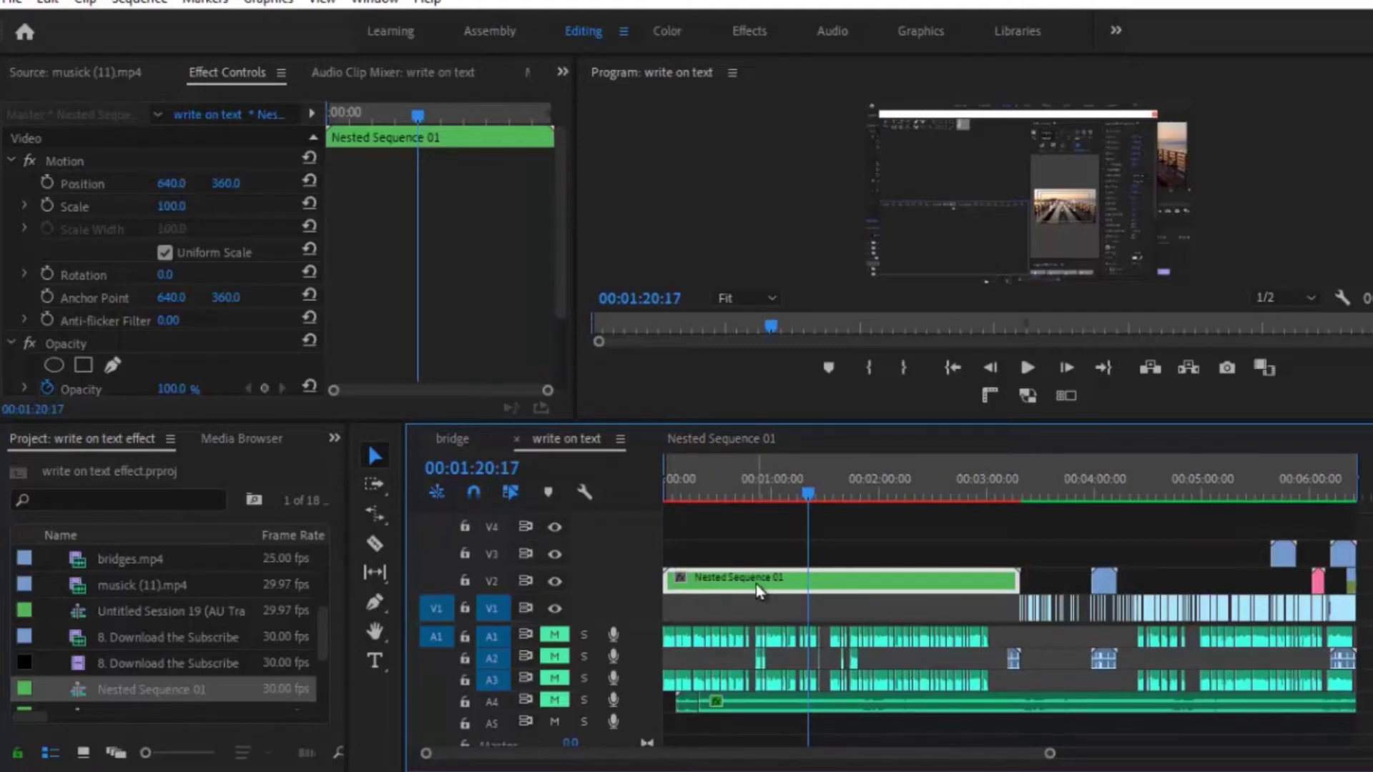
pyautogui.click(715, 439)
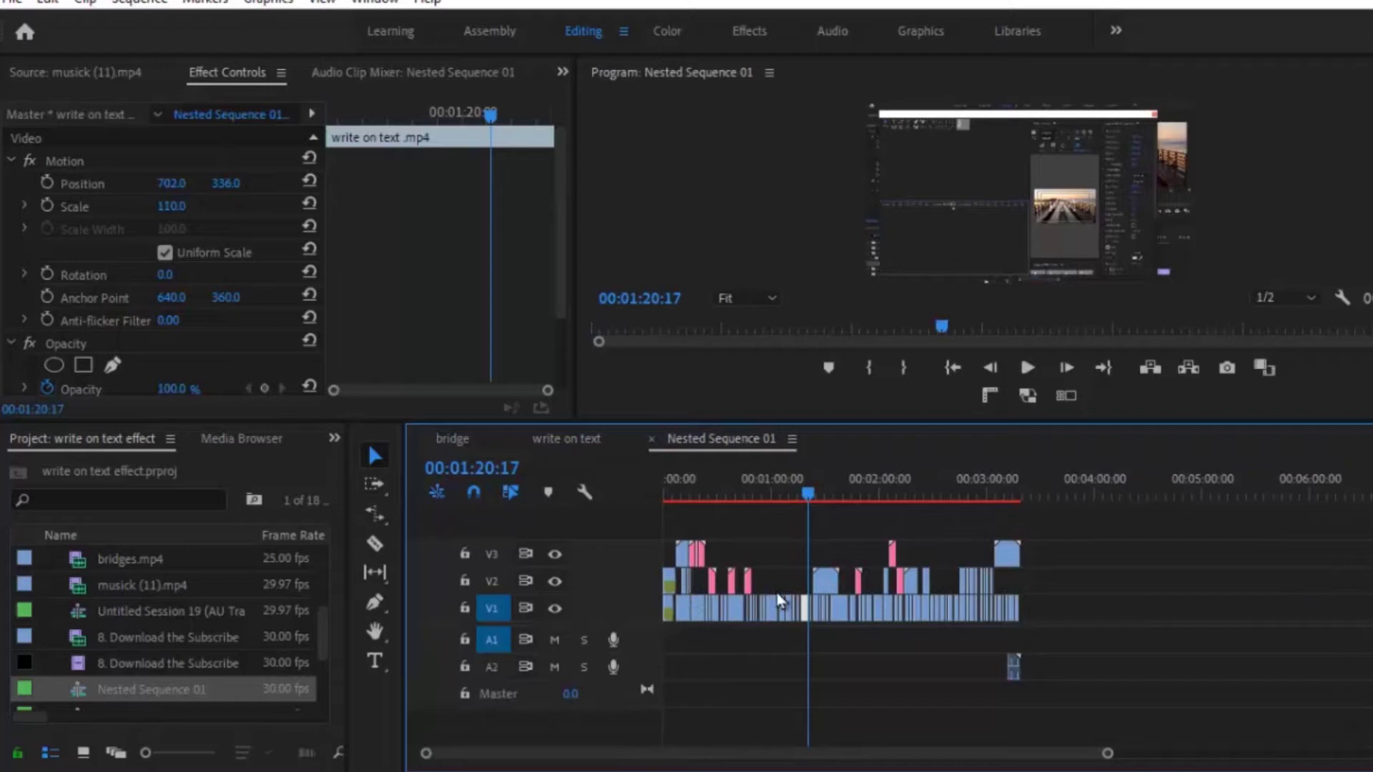
pyautogui.click(567, 438)
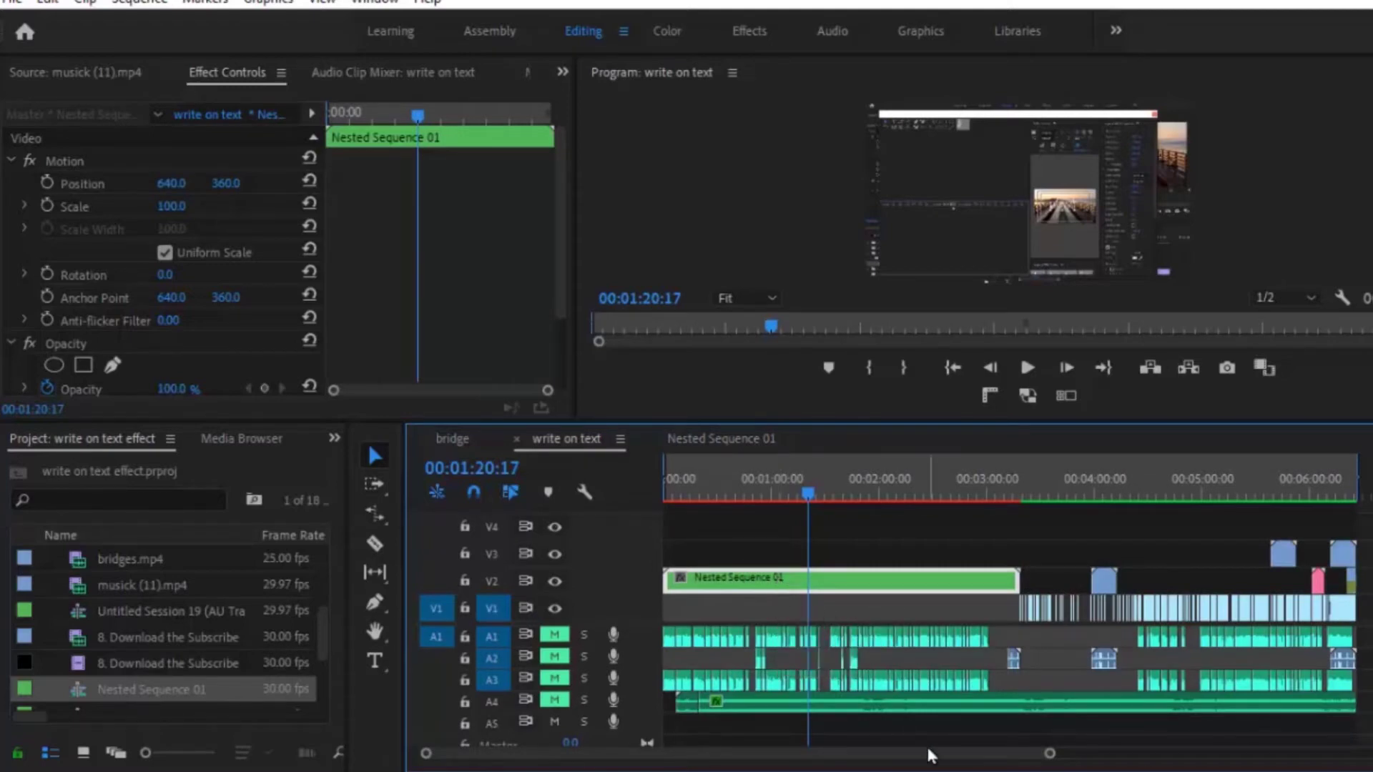
# - Razor-cut the A4 audio clip where Nested Sequence 01 ends, then return to the Selection tool
pyautogui.click(376, 548)
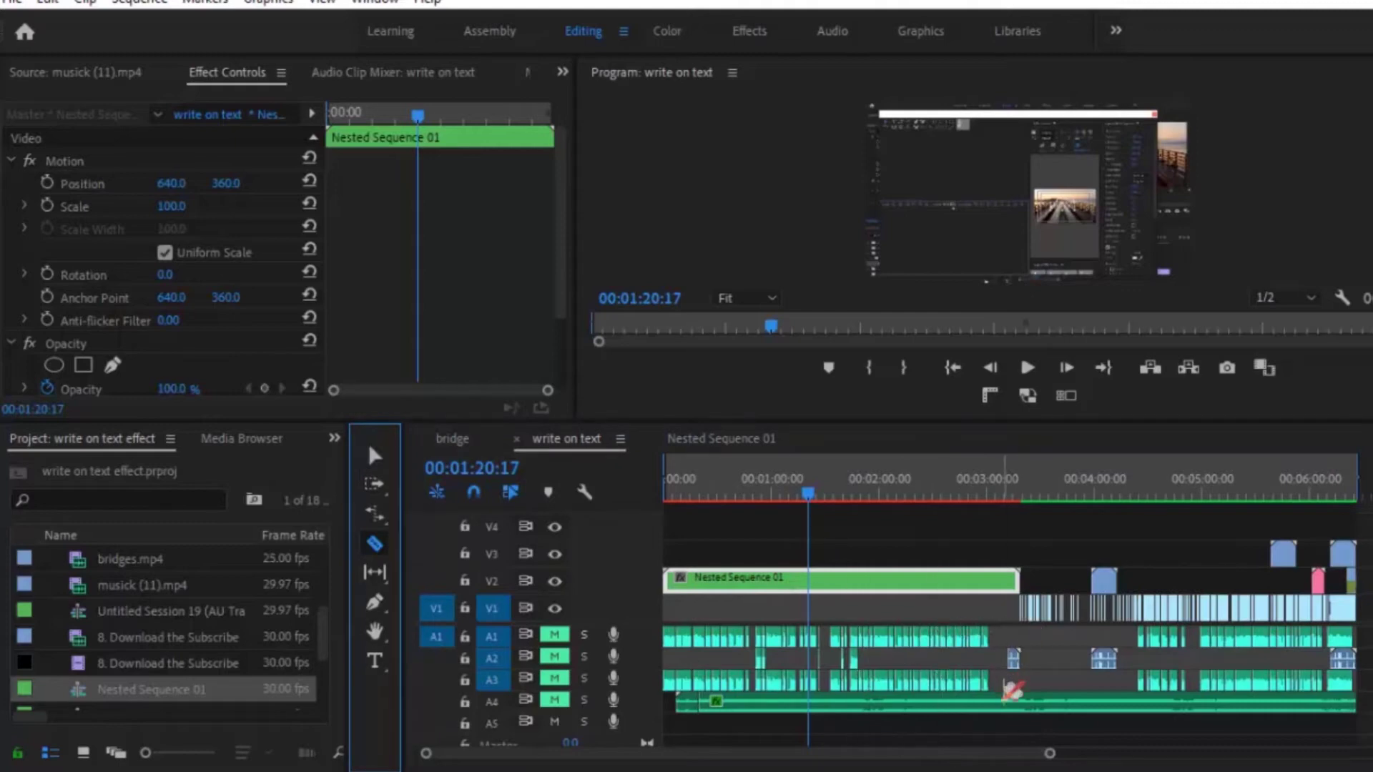
pyautogui.click(1024, 702)
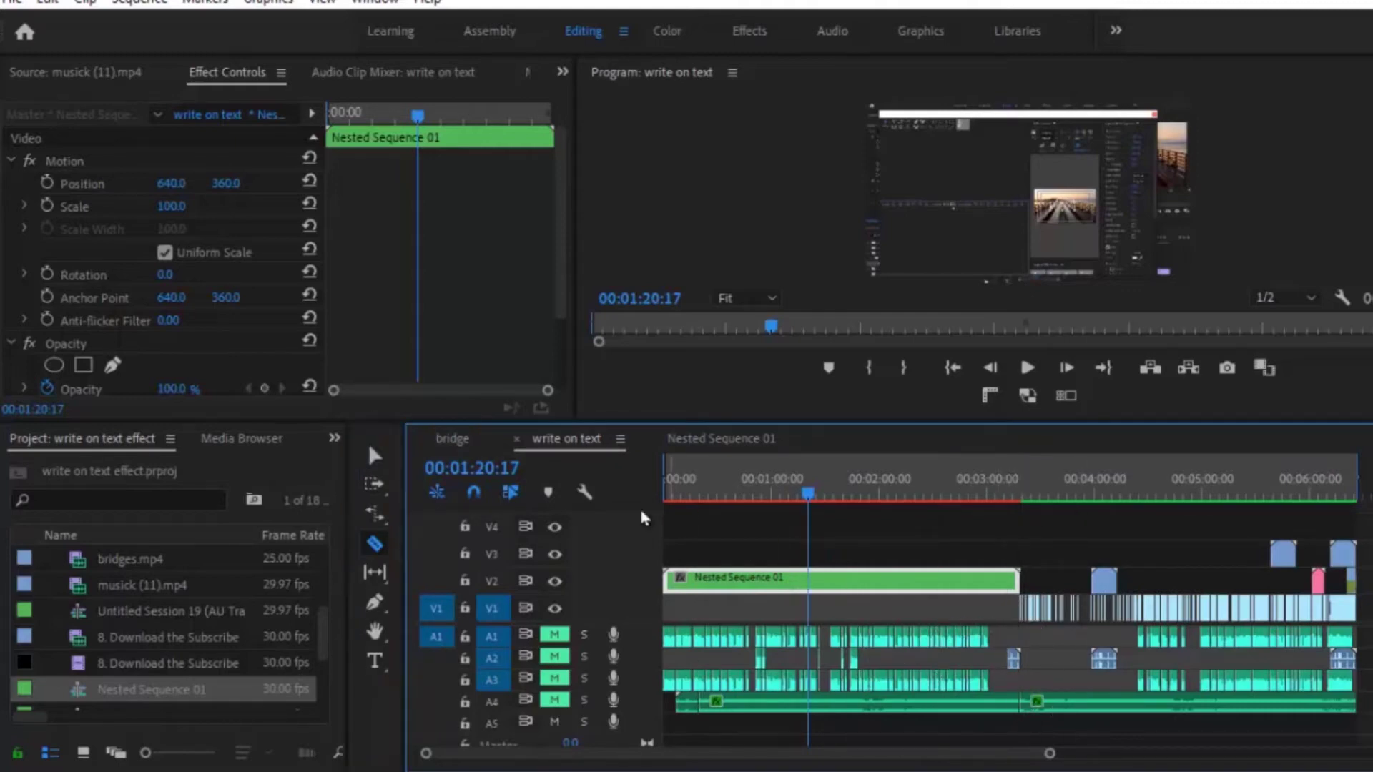
pyautogui.click(376, 455)
# - Marquee-select the A1–A4 audio clips before the cut and dismiss their context menu unused
pyautogui.moveTo(1010, 726); pyautogui.dragTo(639, 625)
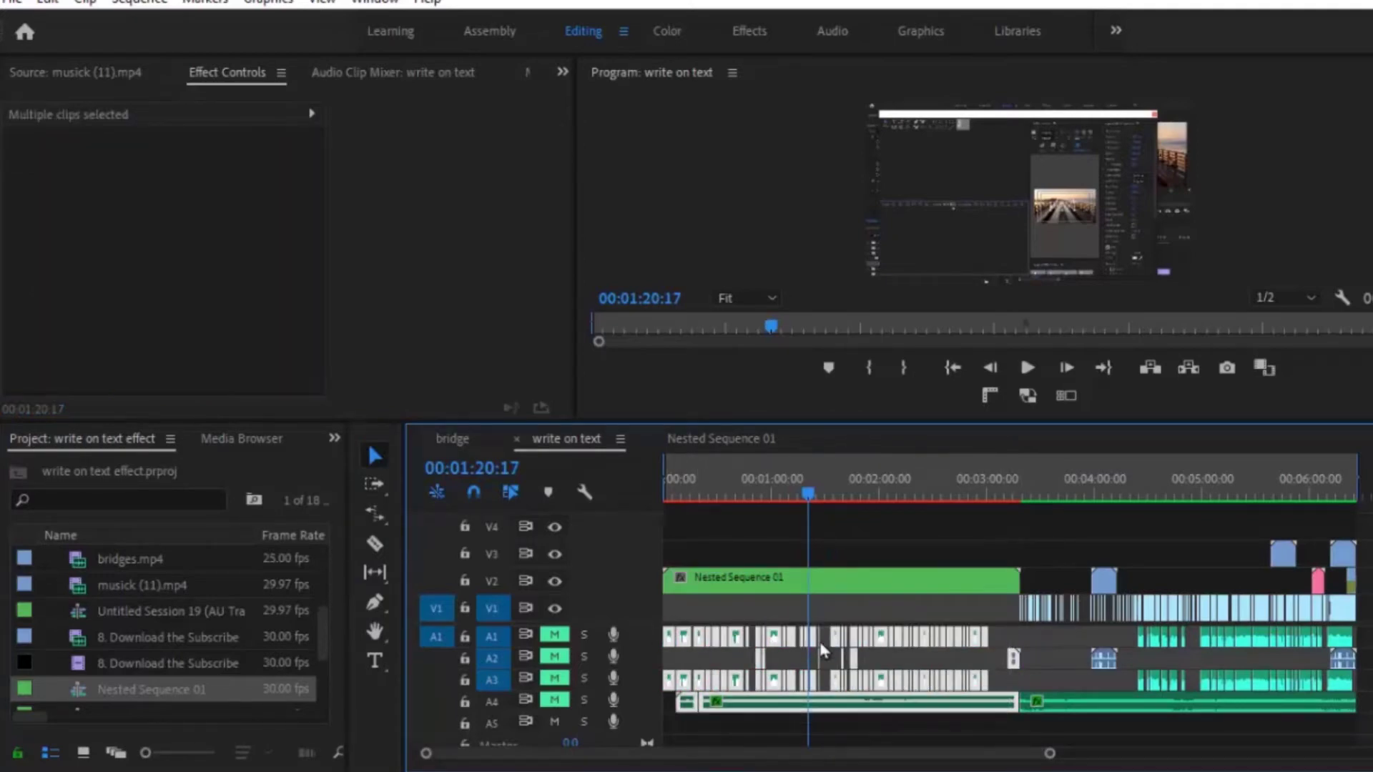
pyautogui.rightClick(855, 651)
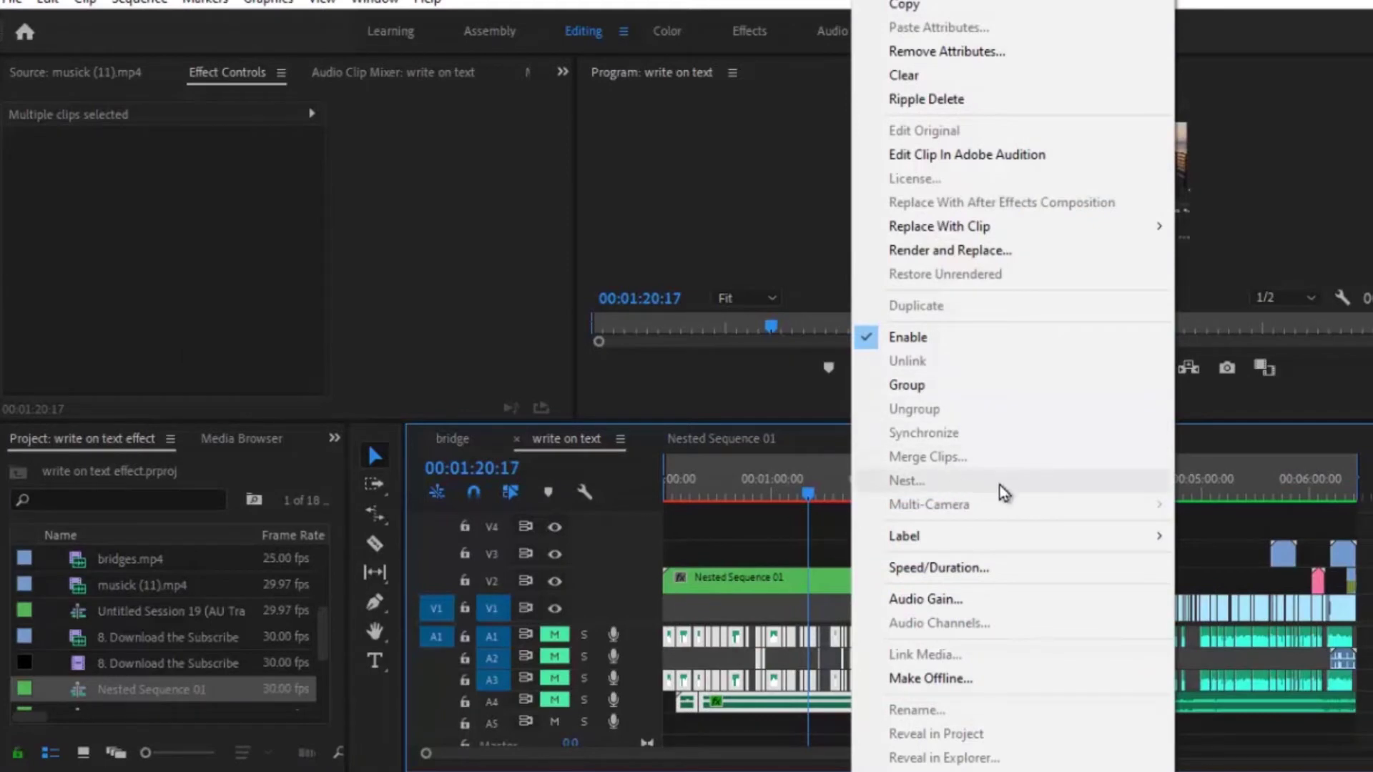
pyautogui.click(772, 639)
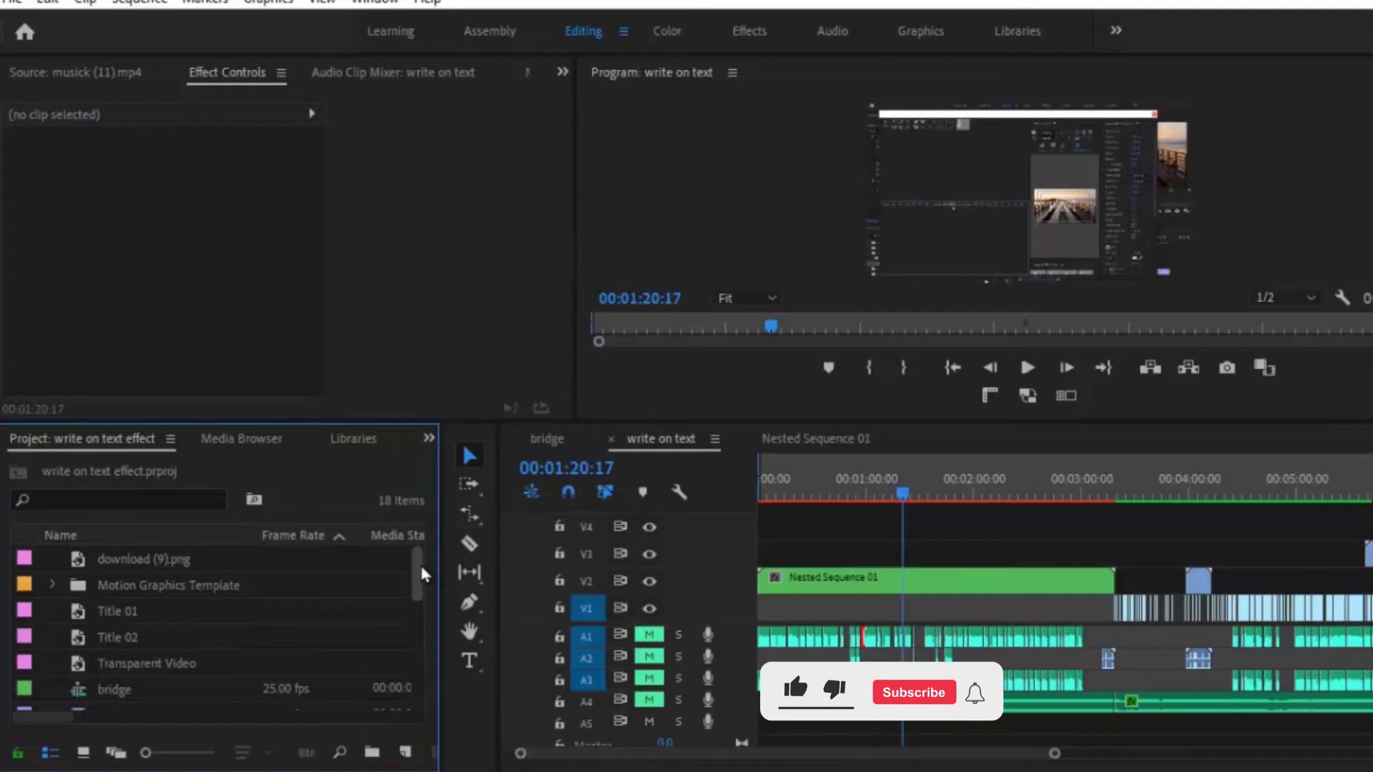
# - Create a 1280×720 Adjustment Layer and drag it onto track V3 at 00:00
pyautogui.click(405, 751)
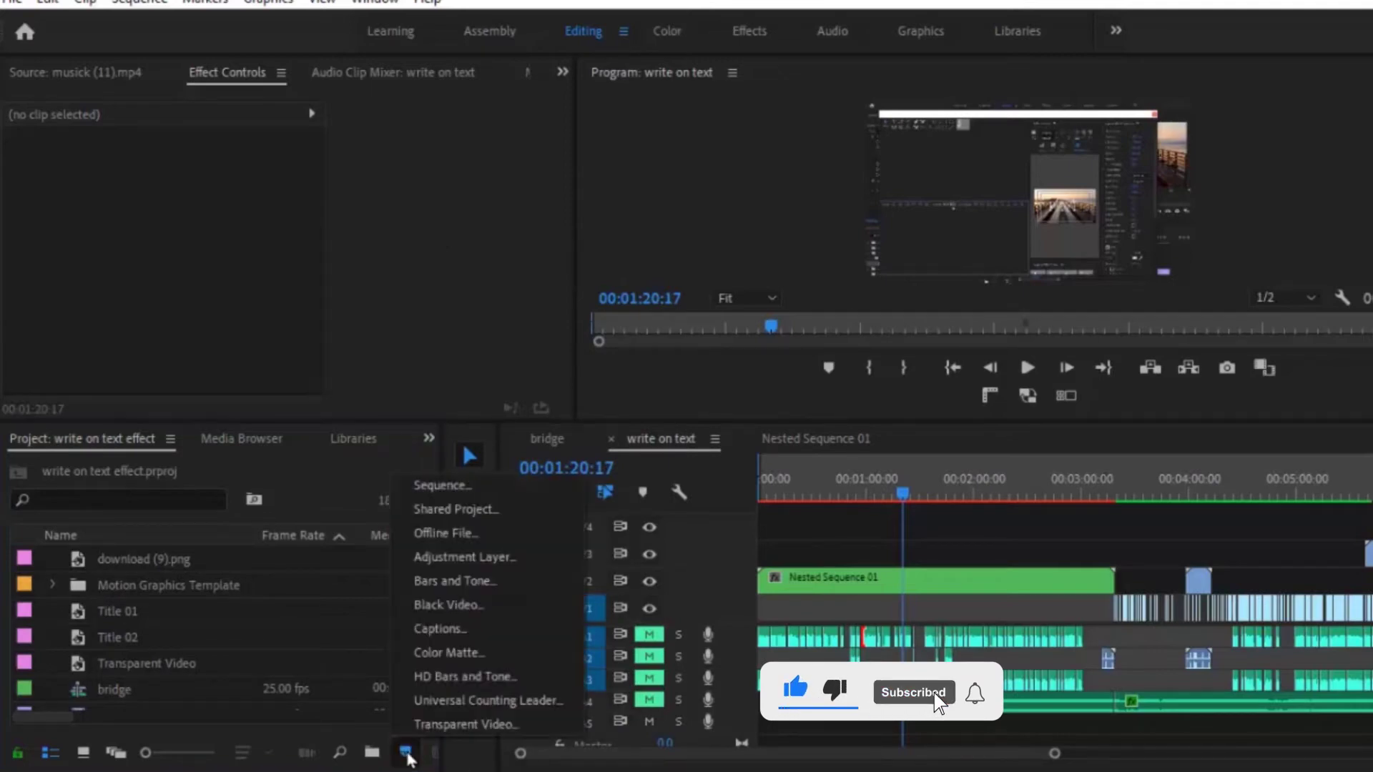
pyautogui.click(504, 557)
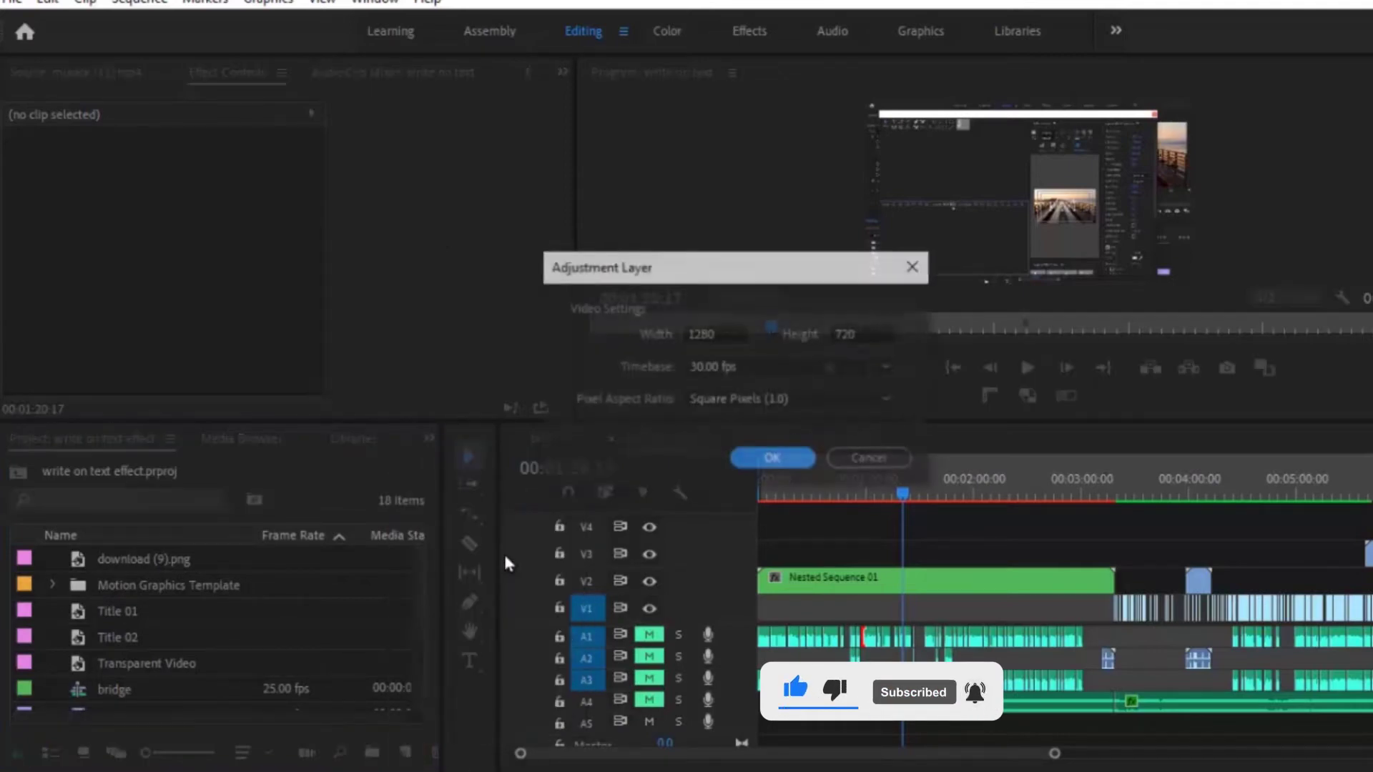
pyautogui.click(752, 459)
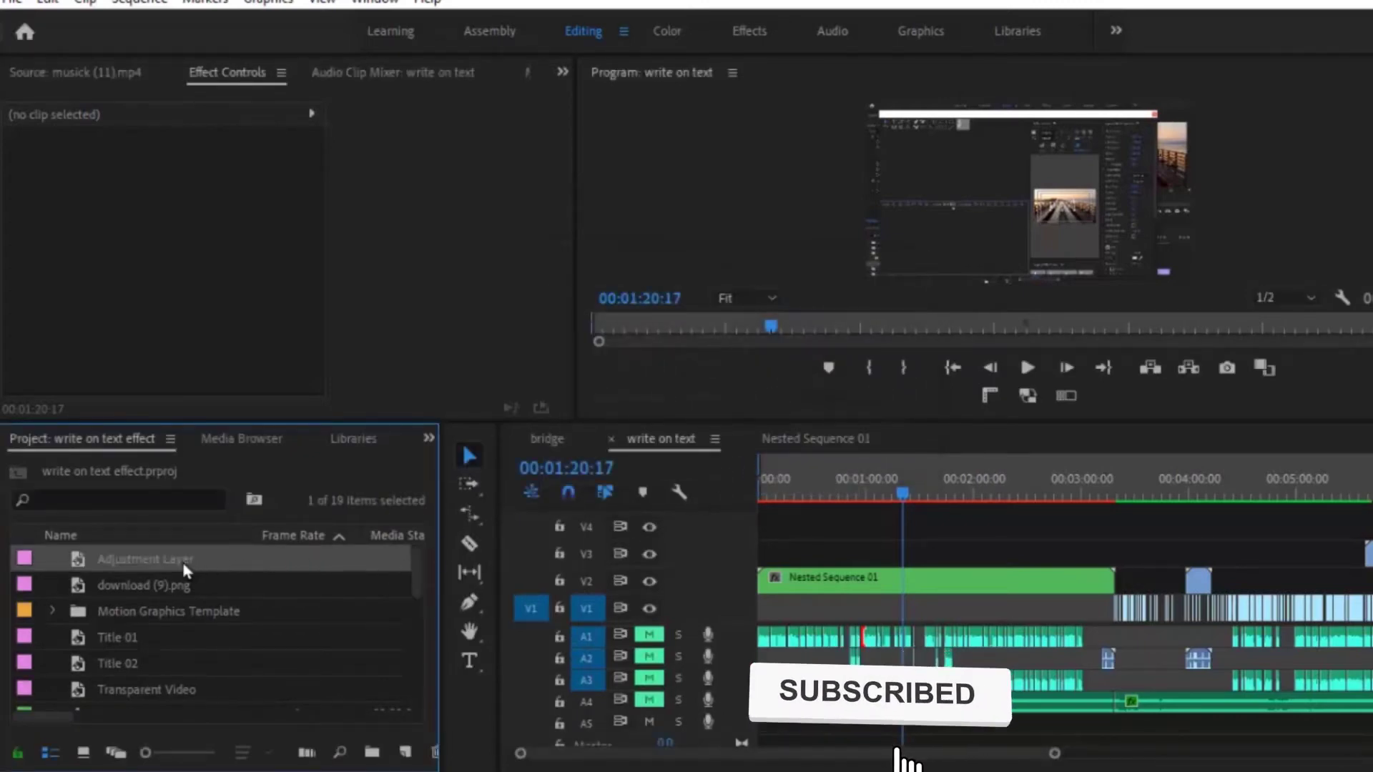
pyautogui.moveTo(185, 570); pyautogui.dragTo(1121, 563)
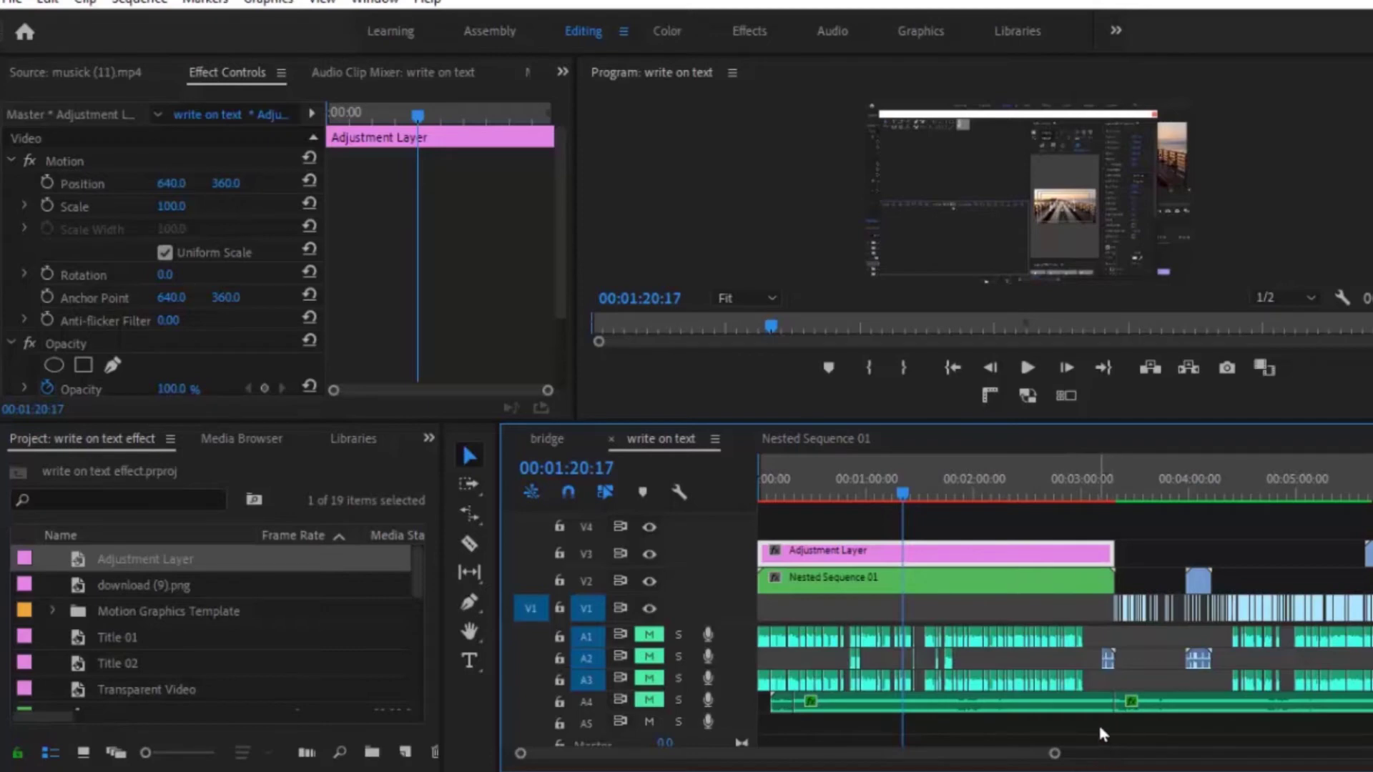
# - Nest the adjustment layer and the A1–A4 audio clips as 'Nested Sequence 02', then select it
pyautogui.moveTo(1101, 721); pyautogui.dragTo(748, 626)
pyautogui.rightClick(834, 648)
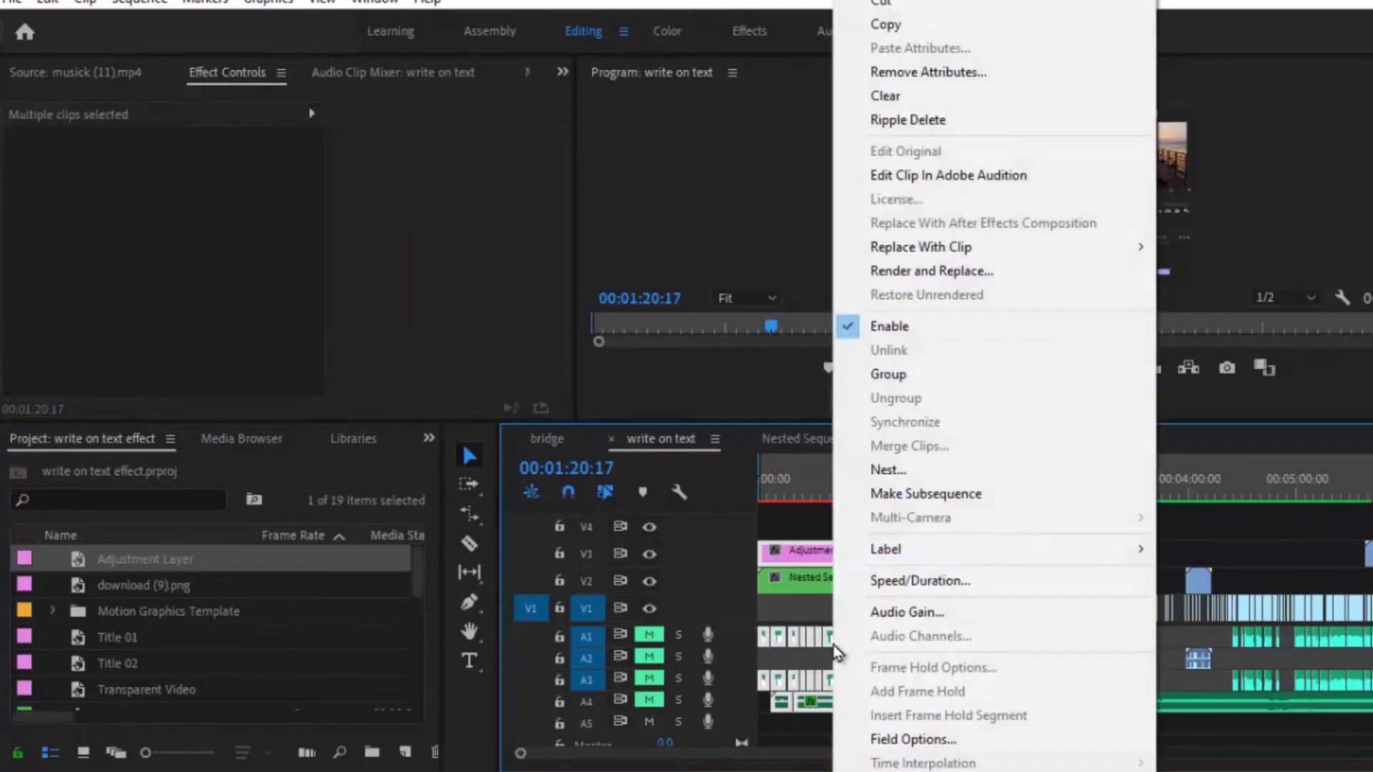
pyautogui.click(911, 478)
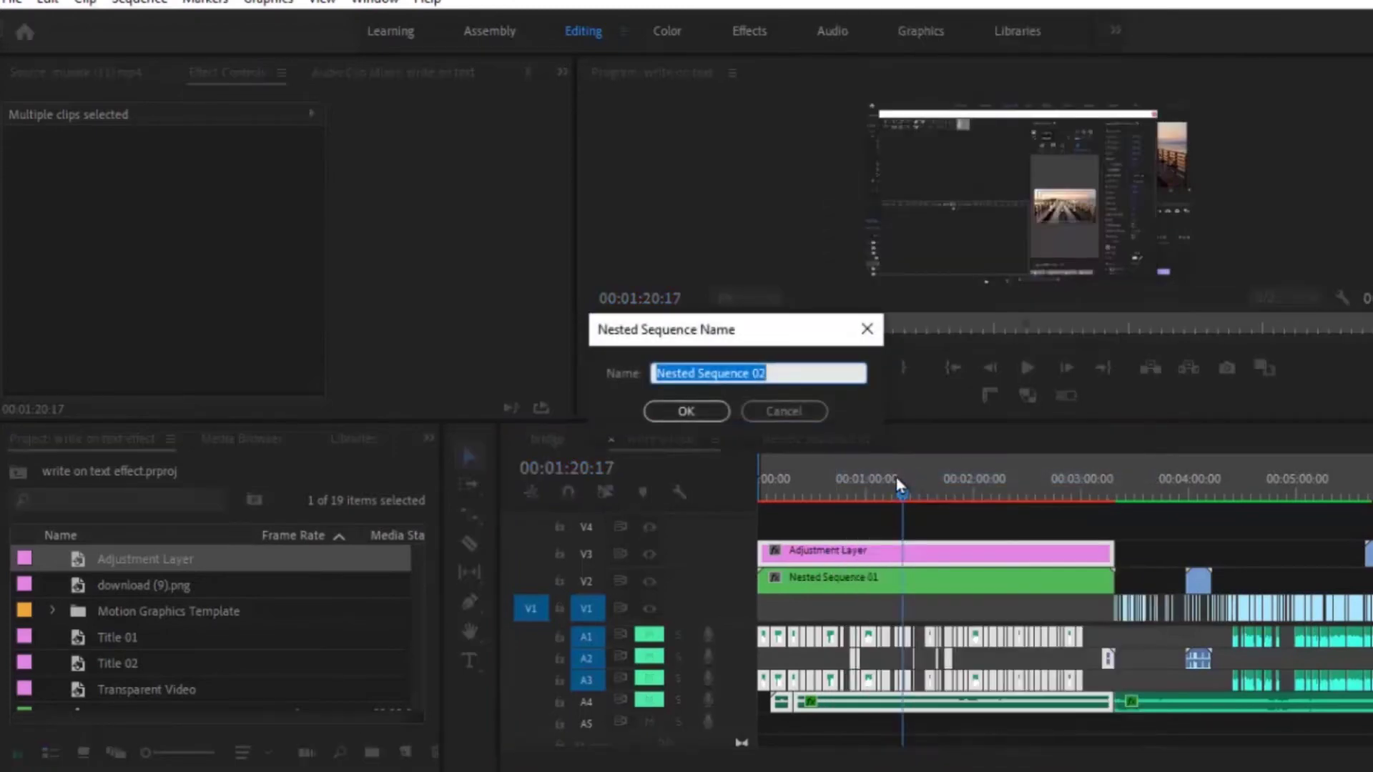
pyautogui.click(713, 418)
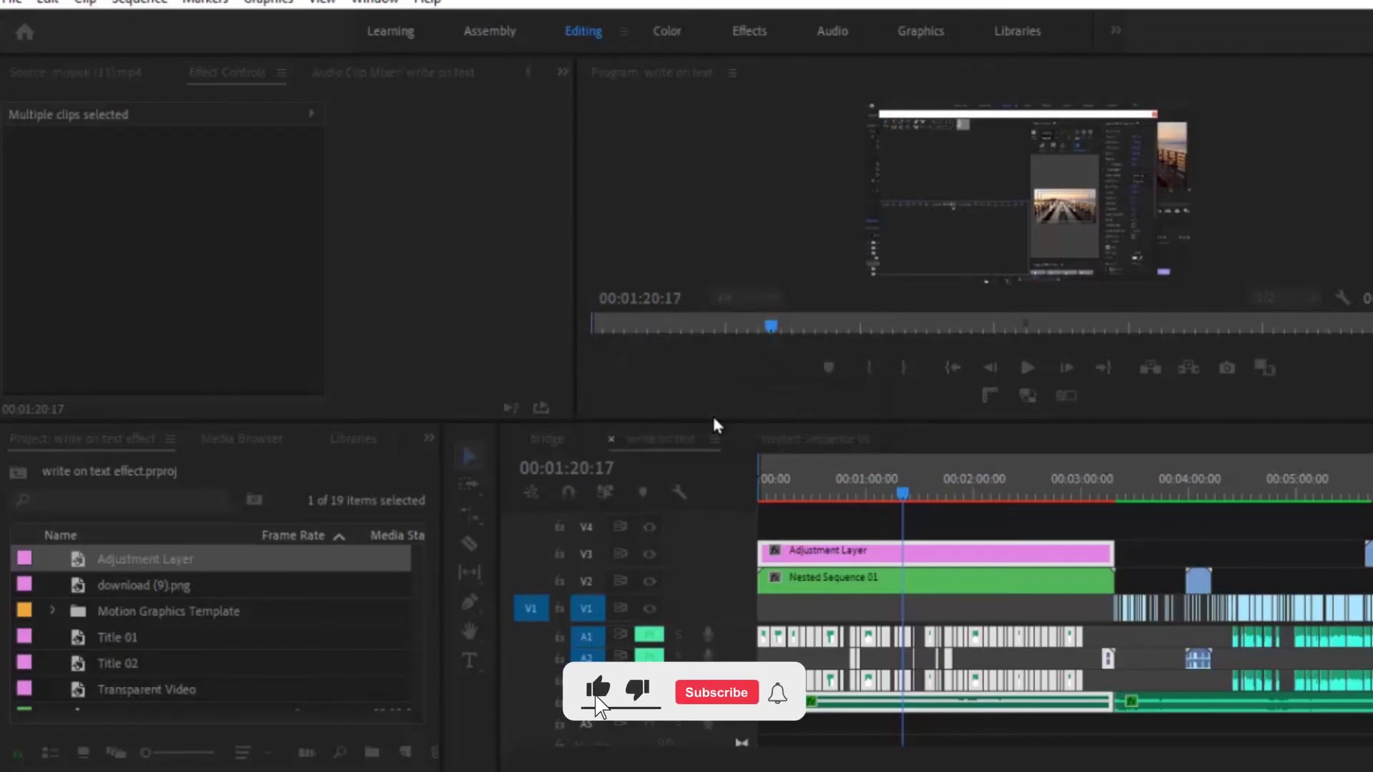
pyautogui.click(912, 561)
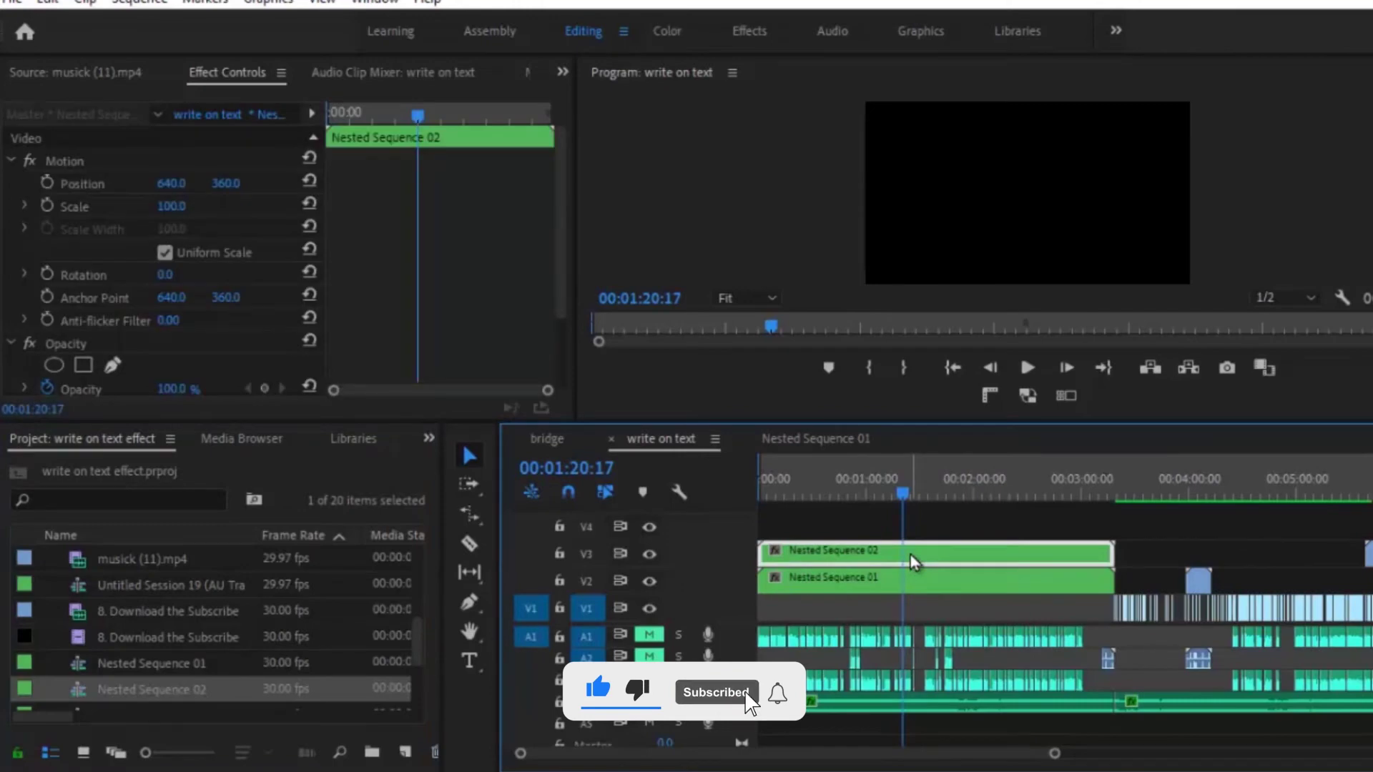
# - Delete the nested clip, then drag Nested Sequence 02 from the Project panel to the timeline start
pyautogui.press('Delete')
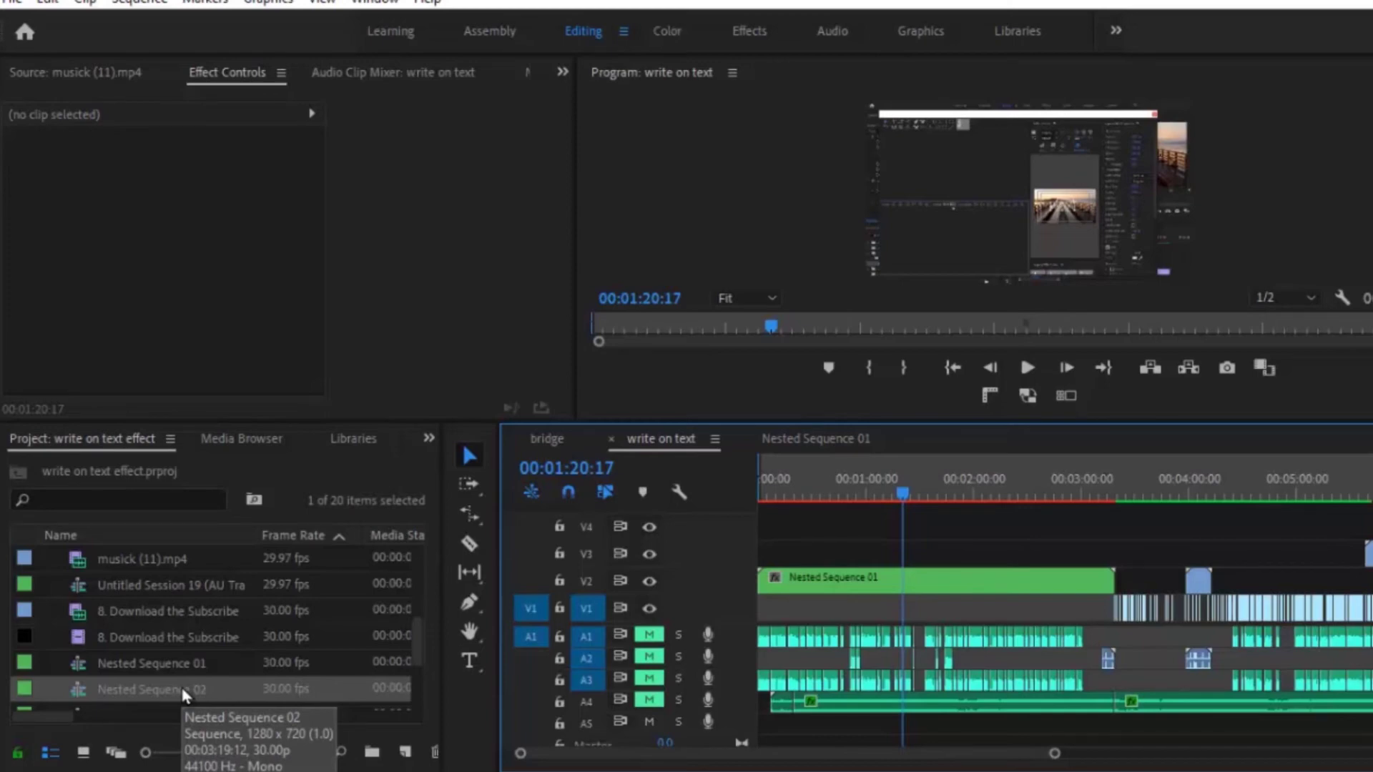
pyautogui.moveTo(185, 692); pyautogui.dragTo(969, 509)
pyautogui.moveTo(1098, 730); pyautogui.dragTo(874, 738)
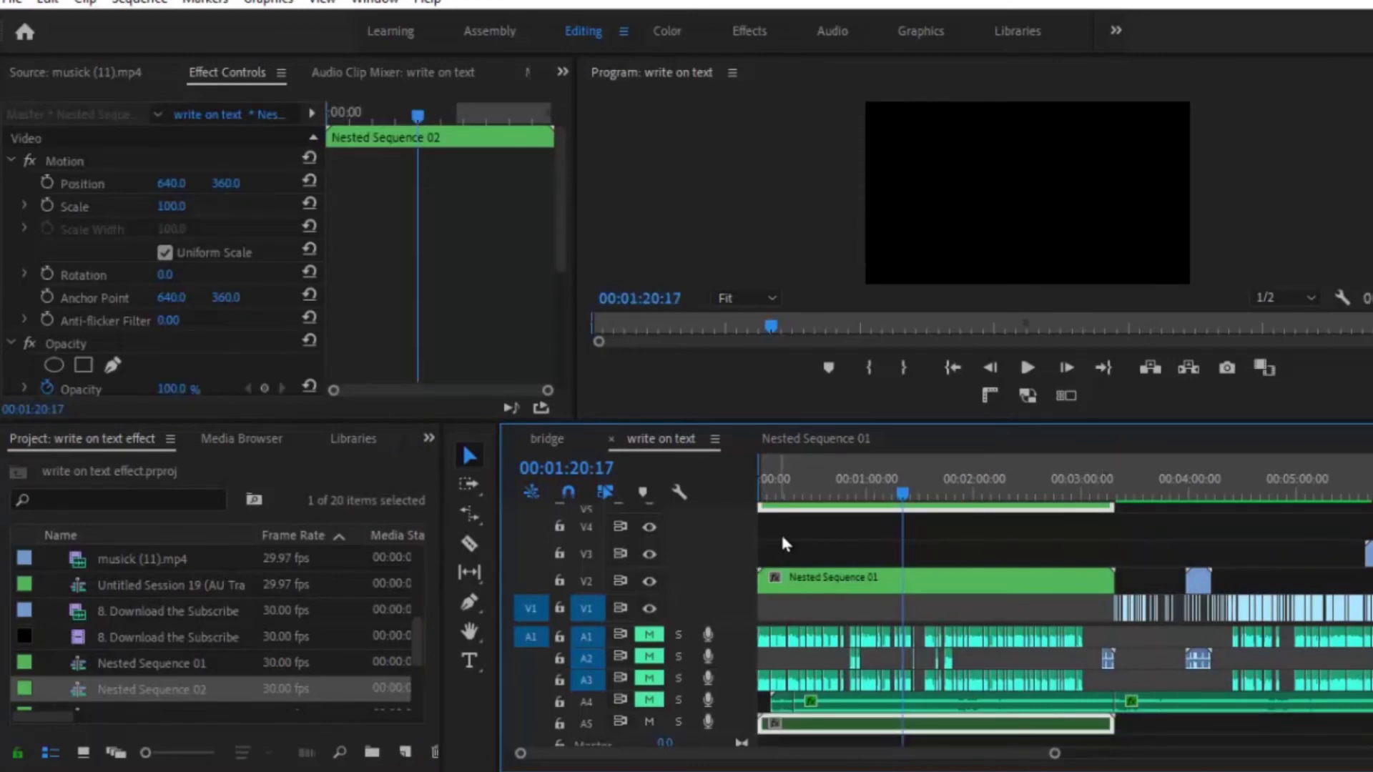
# - Unlink Nested Sequence 02, delete its video part on V3, and delete the original A1–A4 audio clips
pyautogui.moveTo(863, 515); pyautogui.dragTo(856, 546)
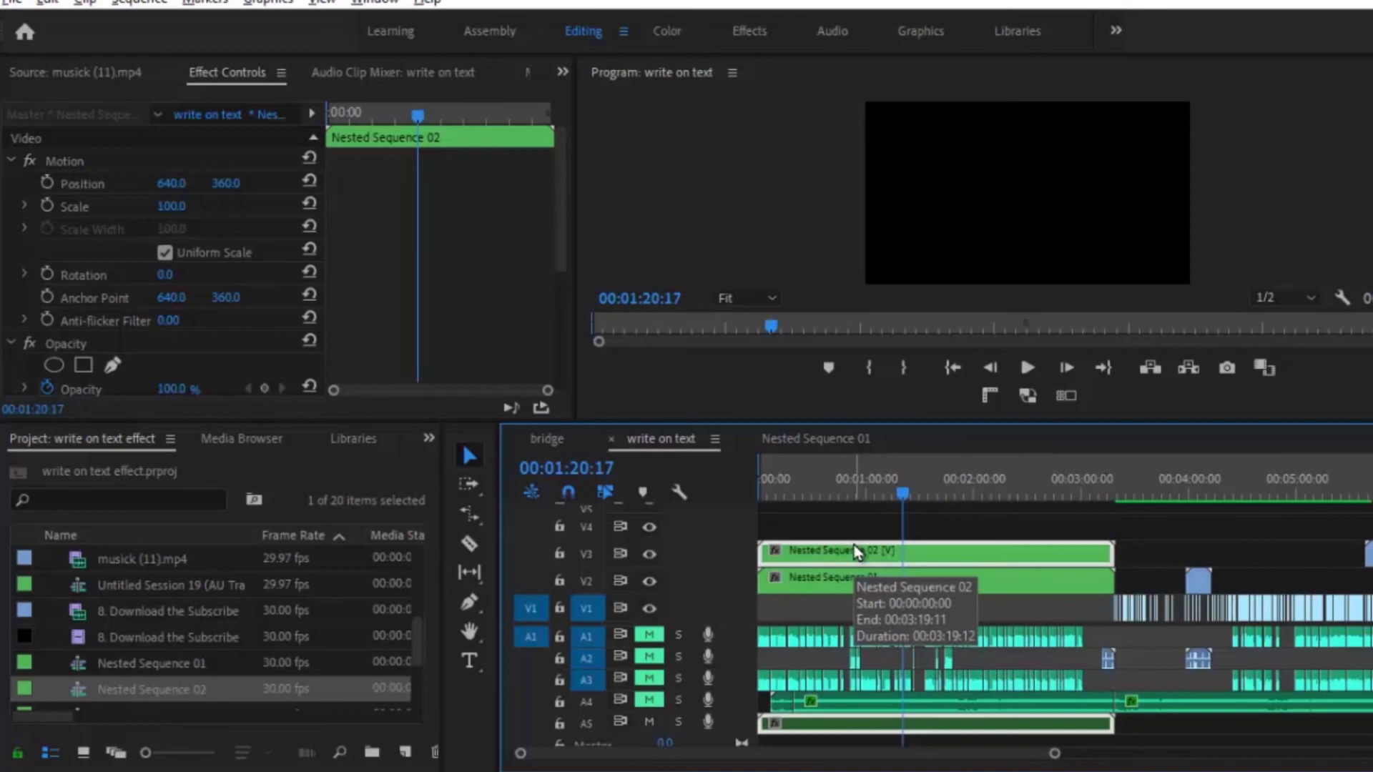
pyautogui.press('Home')
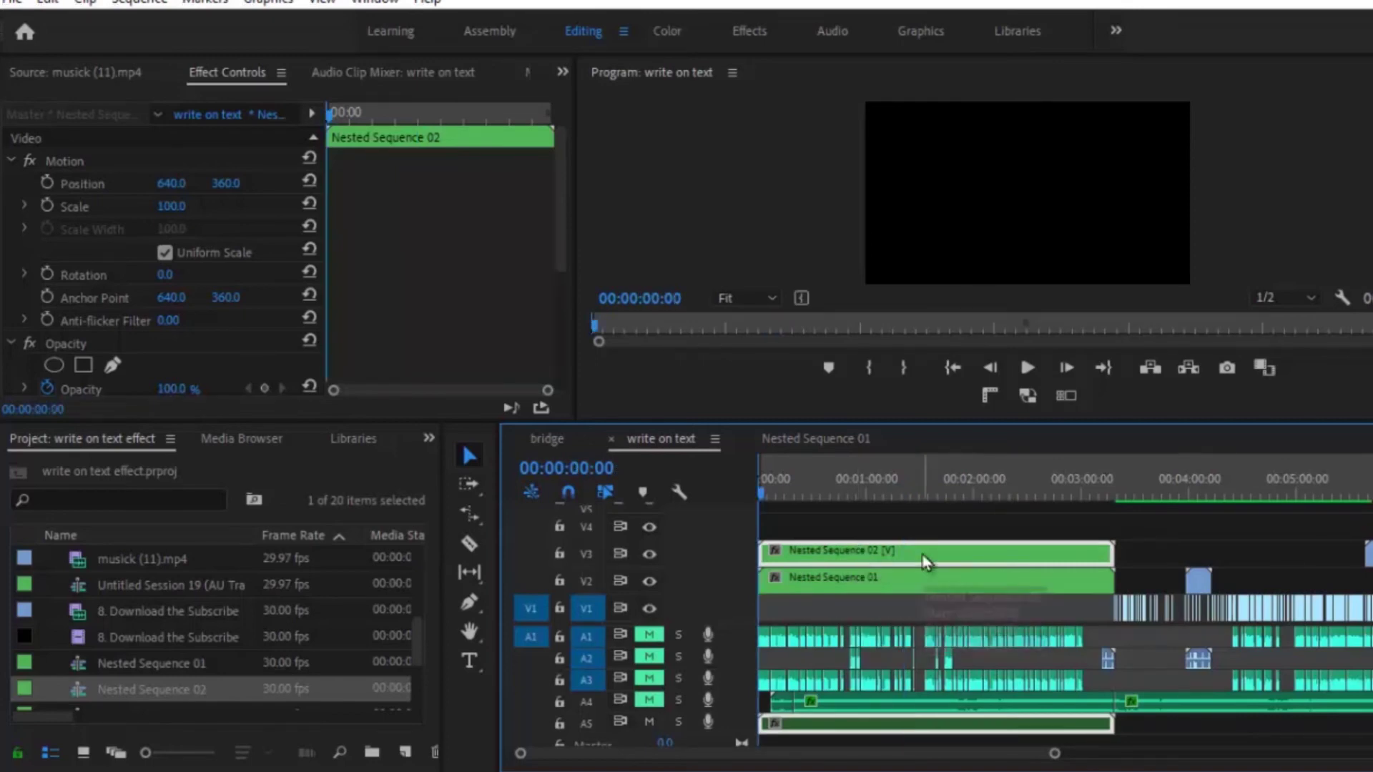
pyautogui.rightClick(924, 557)
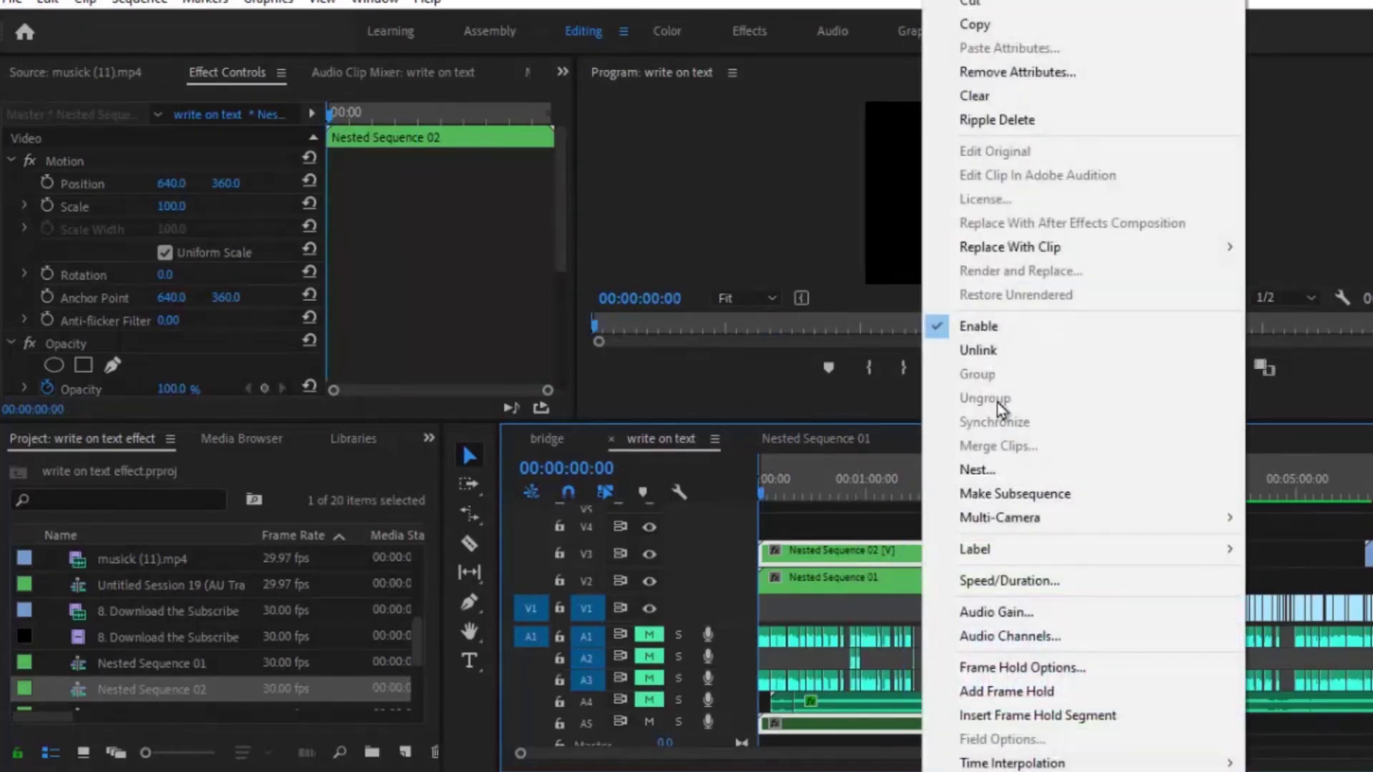
pyautogui.click(1003, 350)
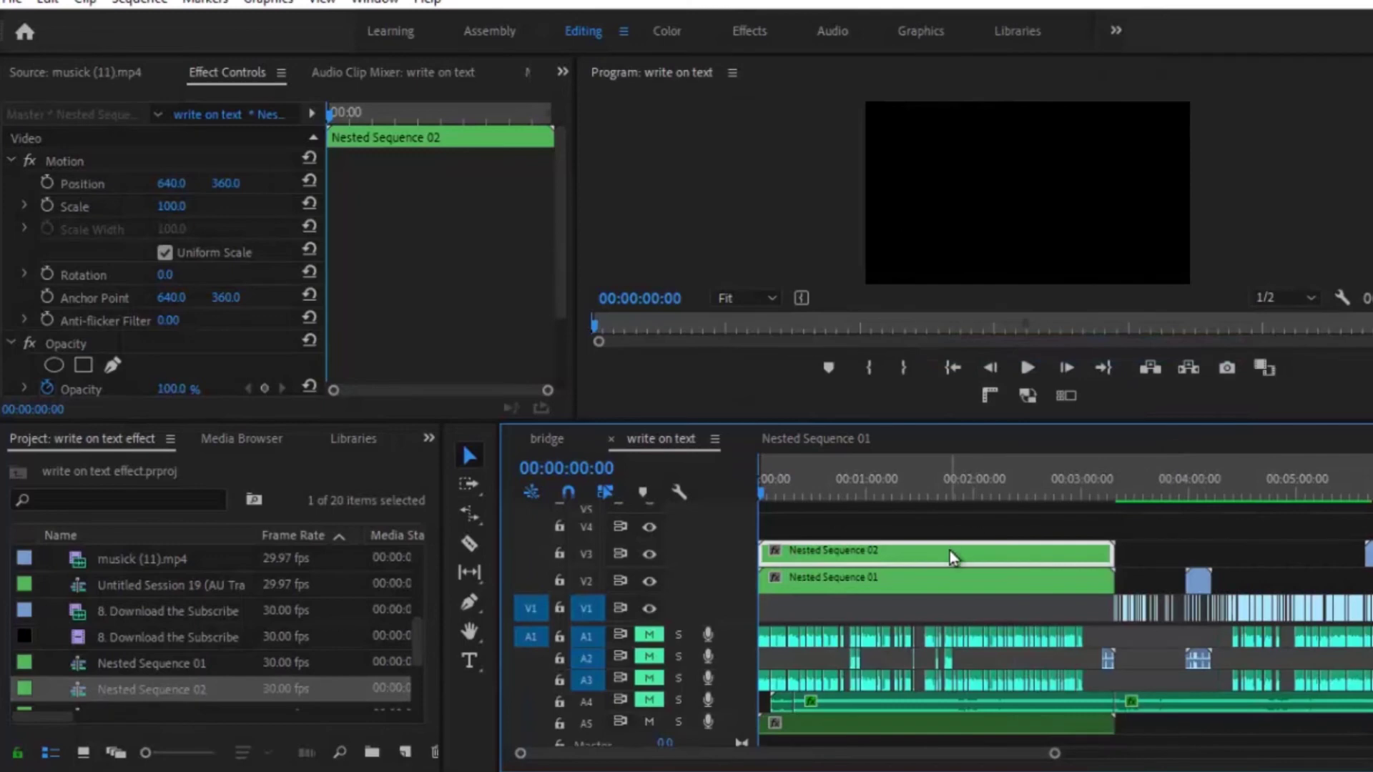
pyautogui.press('Delete')
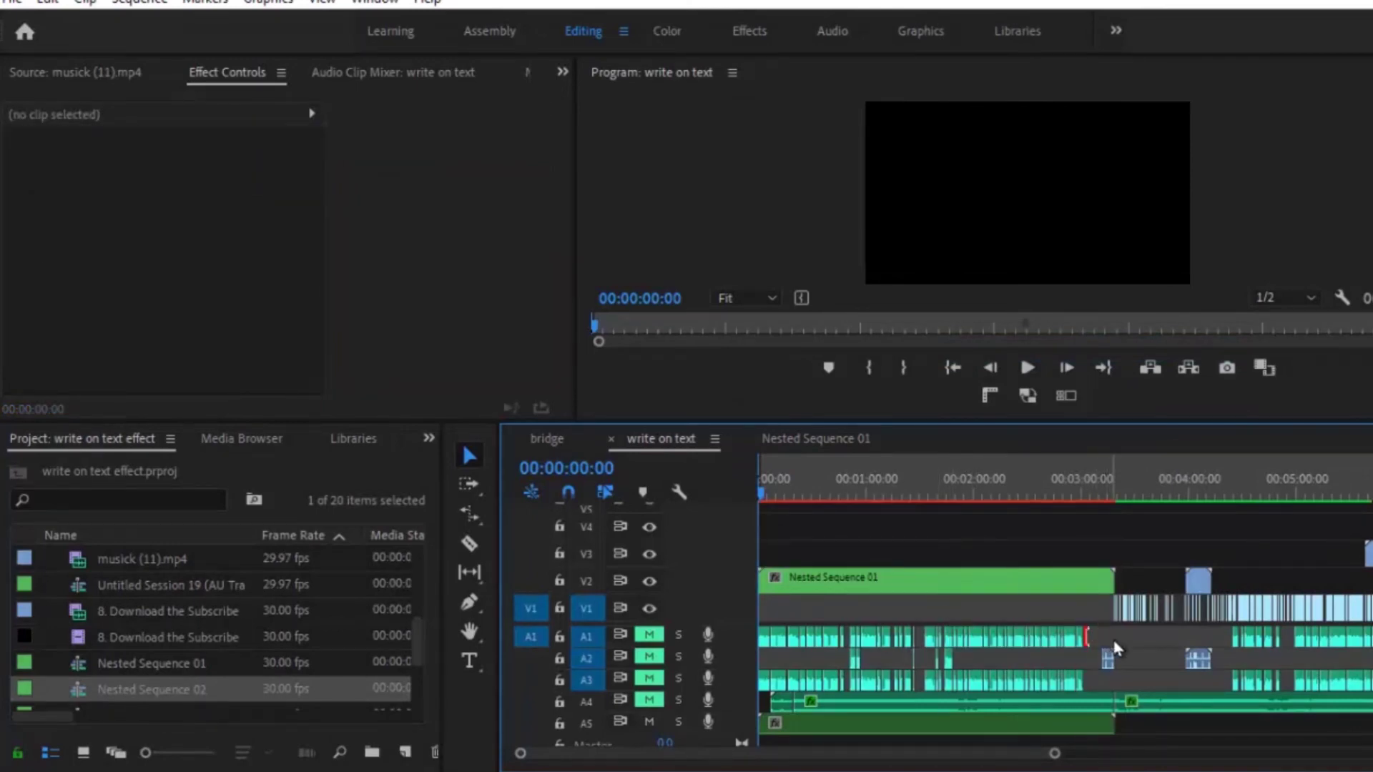
pyautogui.moveTo(1102, 641); pyautogui.dragTo(831, 643)
pyautogui.press('Delete')
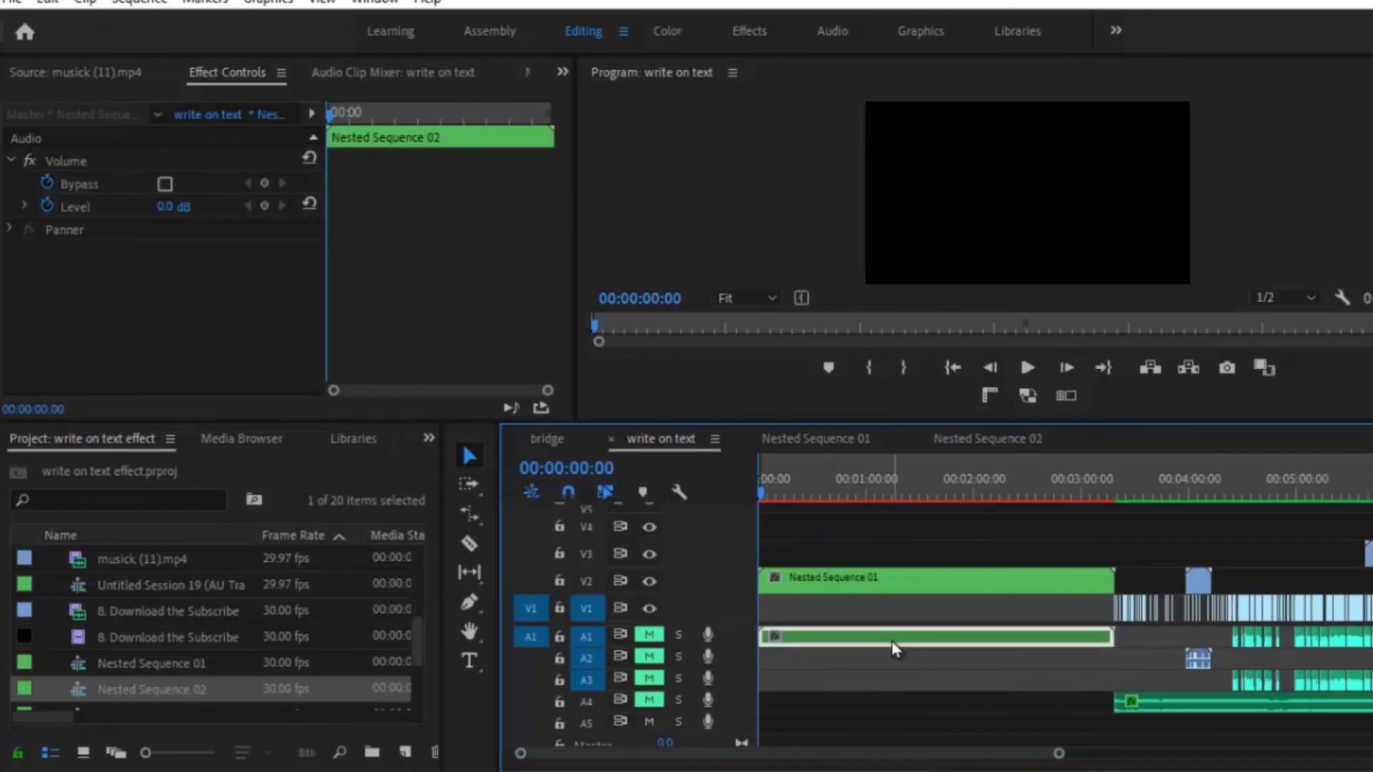
# - Open Nested Sequence 02 from A1, scrub through it and select the Adjustment Layer on V3
pyautogui.moveTo(762, 499); pyautogui.dragTo(829, 498)
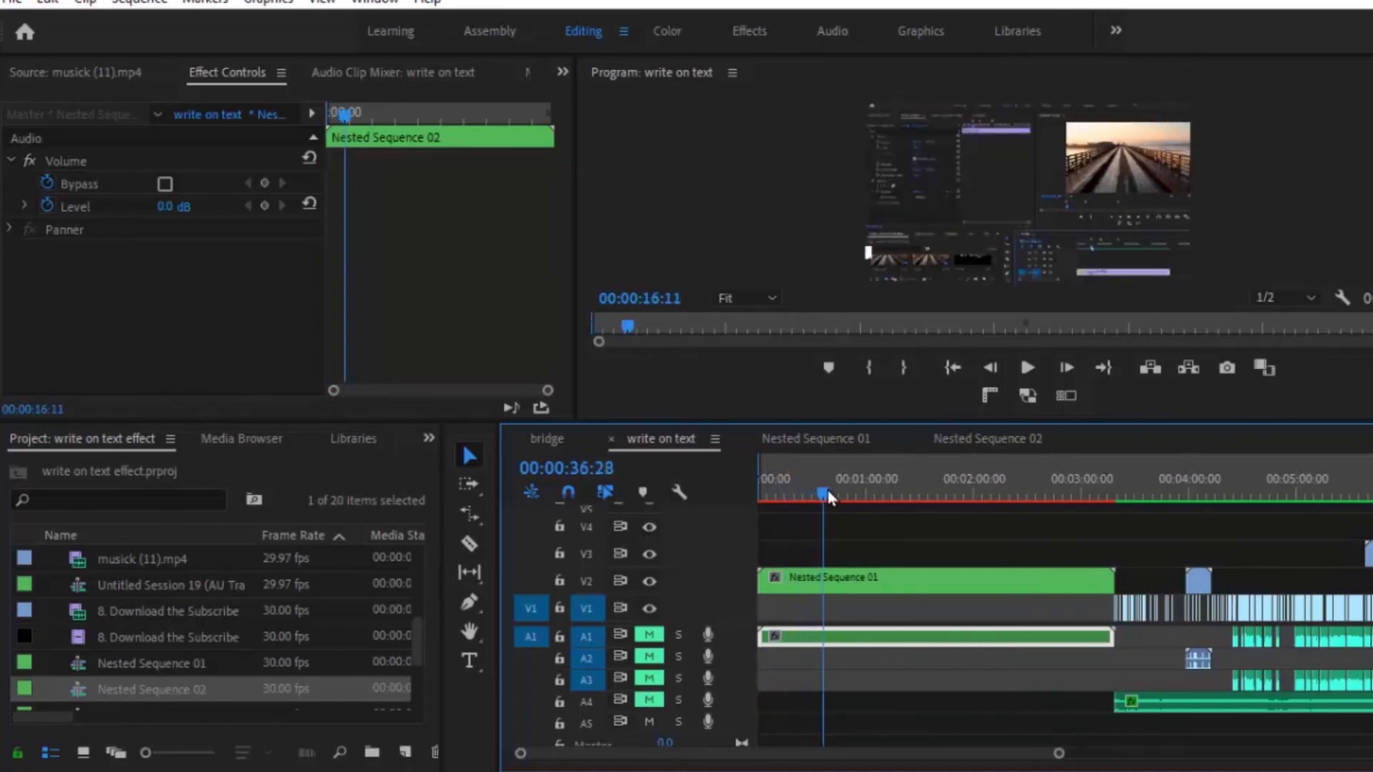
pyautogui.doubleClick(858, 634)
pyautogui.moveTo(829, 498)
pyautogui.mouseDown()
pyautogui.moveTo(1011, 494)
pyautogui.moveTo(870, 513)
pyautogui.moveTo(849, 500)
pyautogui.mouseUp()
pyautogui.click(858, 565)
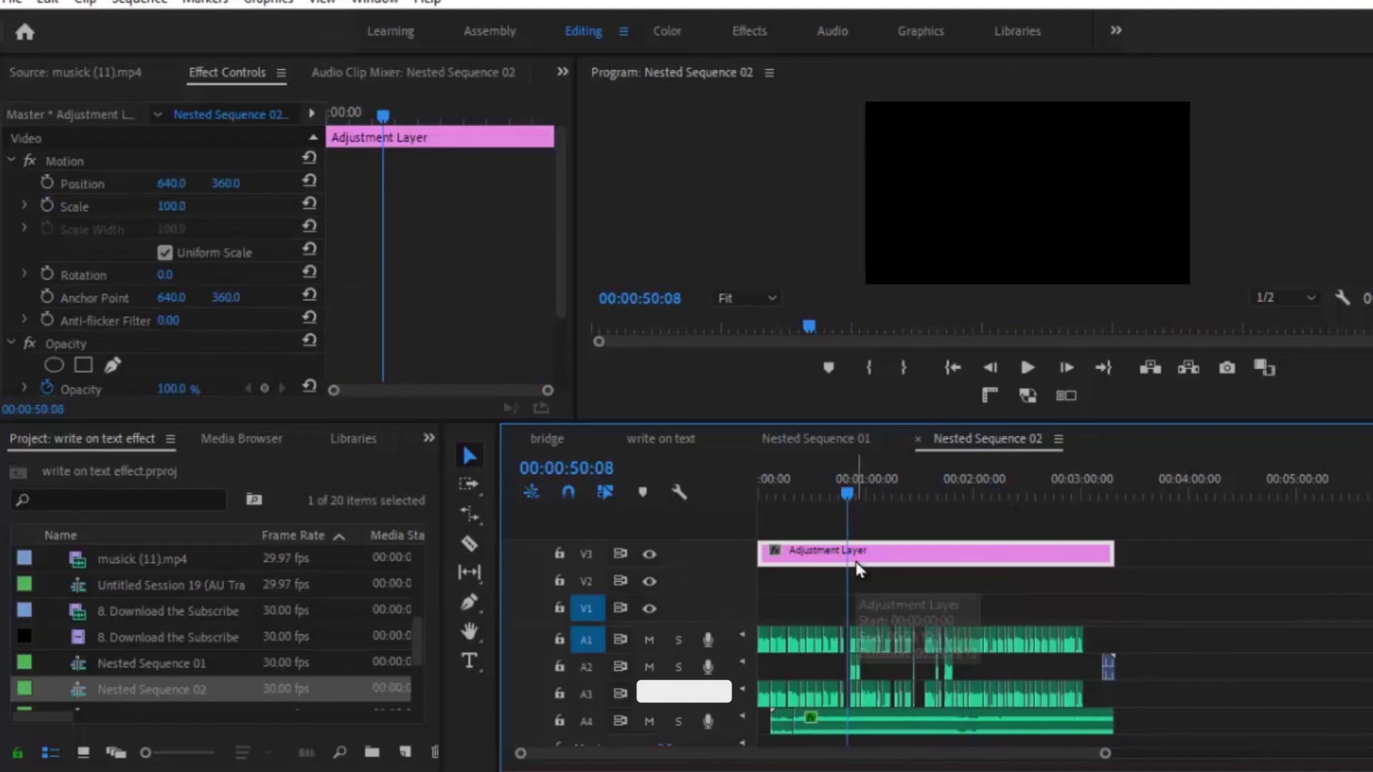
# - Delete the selected Adjustment Layer from inside Nested Sequence 02
pyautogui.press('Delete')
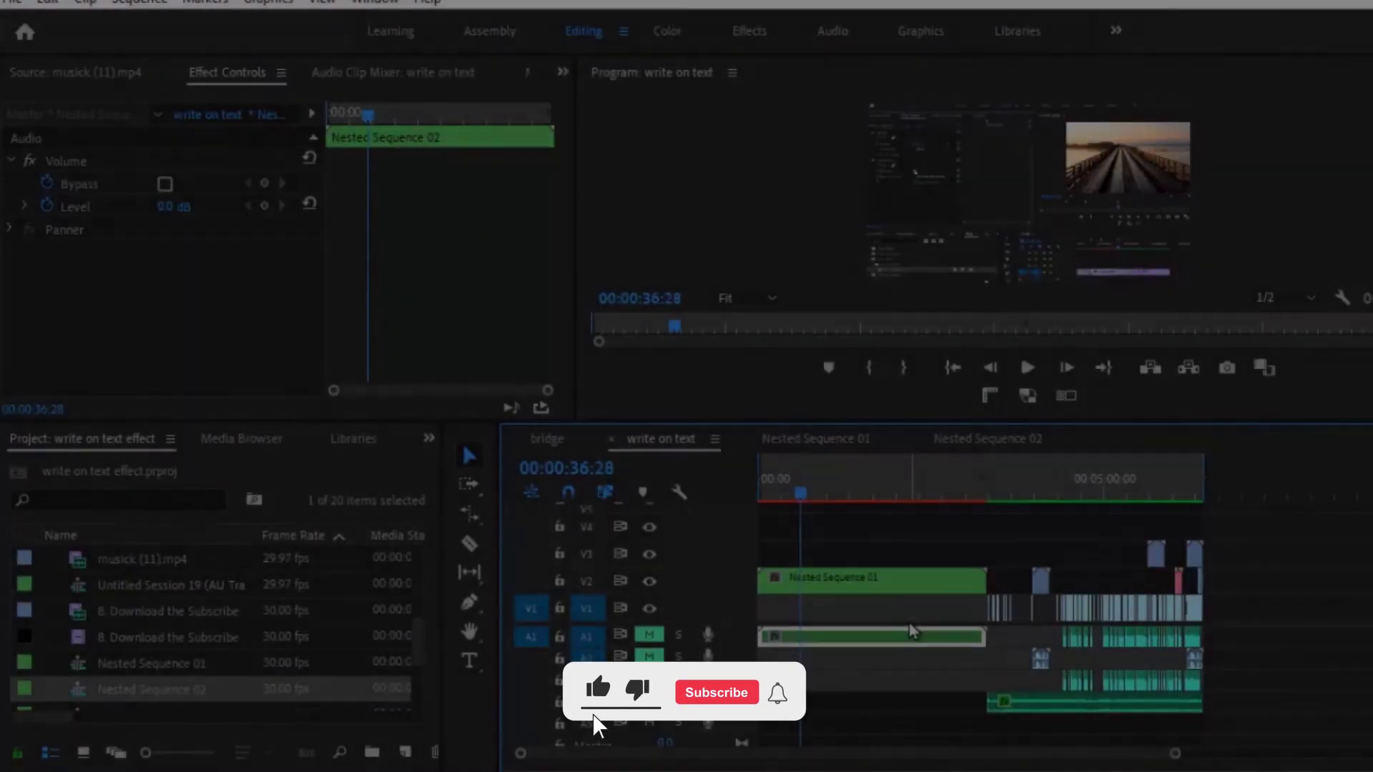